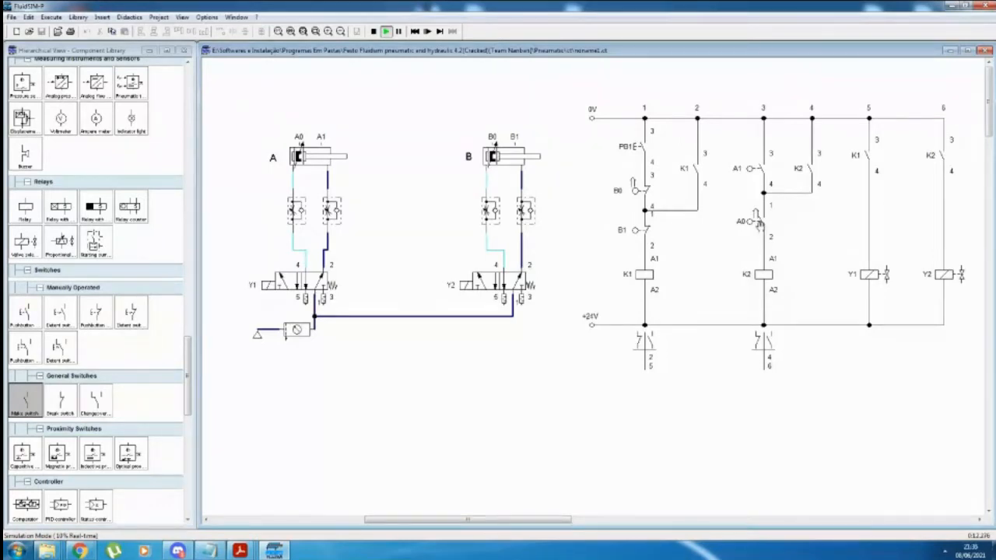
# Step: Stop the simulation and place copies of the A0 and B1 break switches below the electrical circuit
pyautogui.click(61, 17)
pyautogui.click(67, 45)
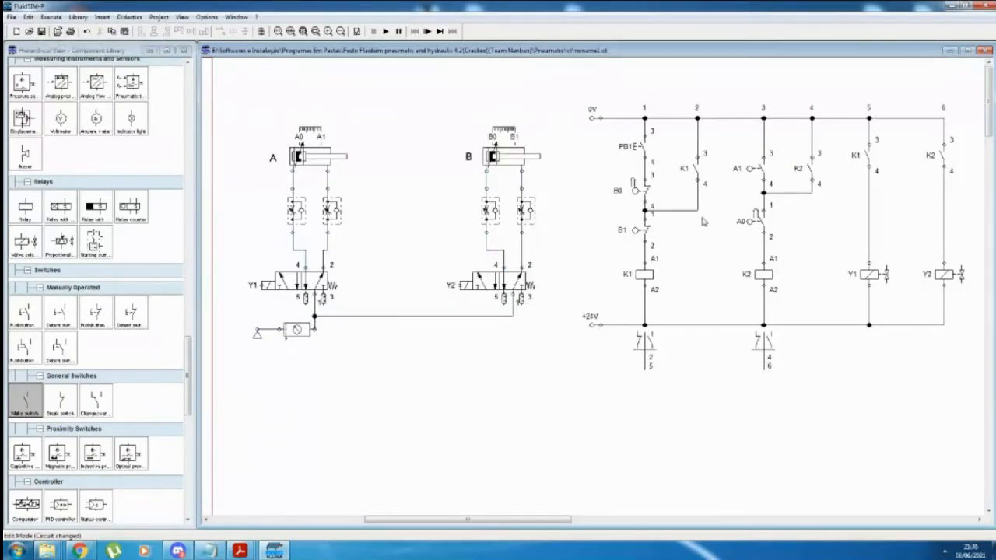
pyautogui.click(758, 224)
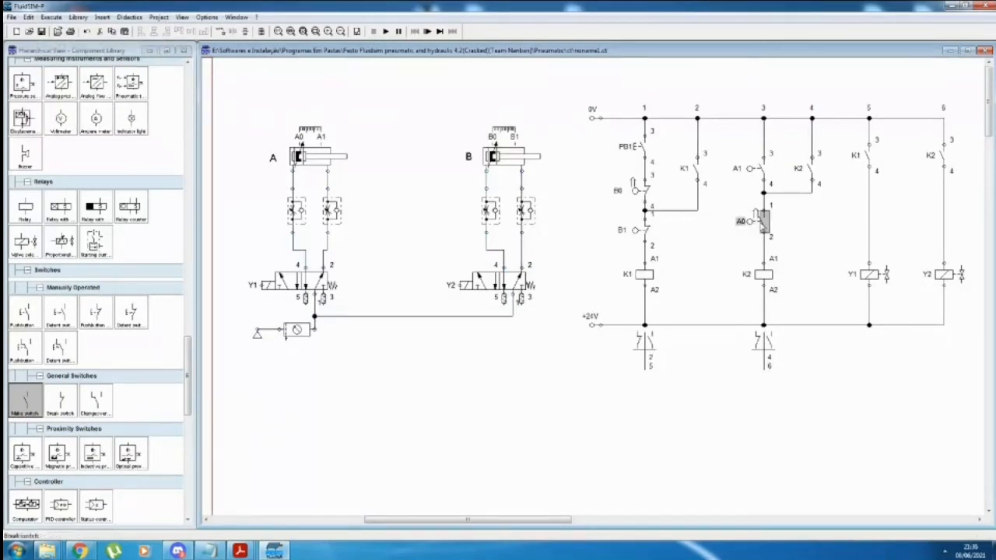
pyautogui.keyDown('shift'); pyautogui.click(648, 231); pyautogui.keyUp('shift')
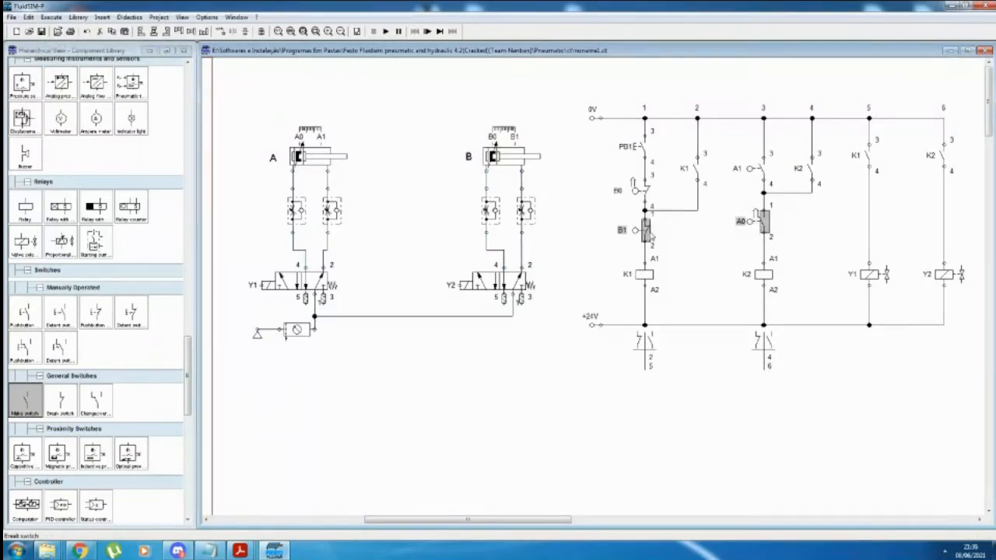
pyautogui.hotkey('ctrl', 'c')
pyautogui.hotkey('ctrl', 'v')
pyautogui.moveTo(676, 317); pyautogui.dragTo(722, 429)
pyautogui.click(717, 426)
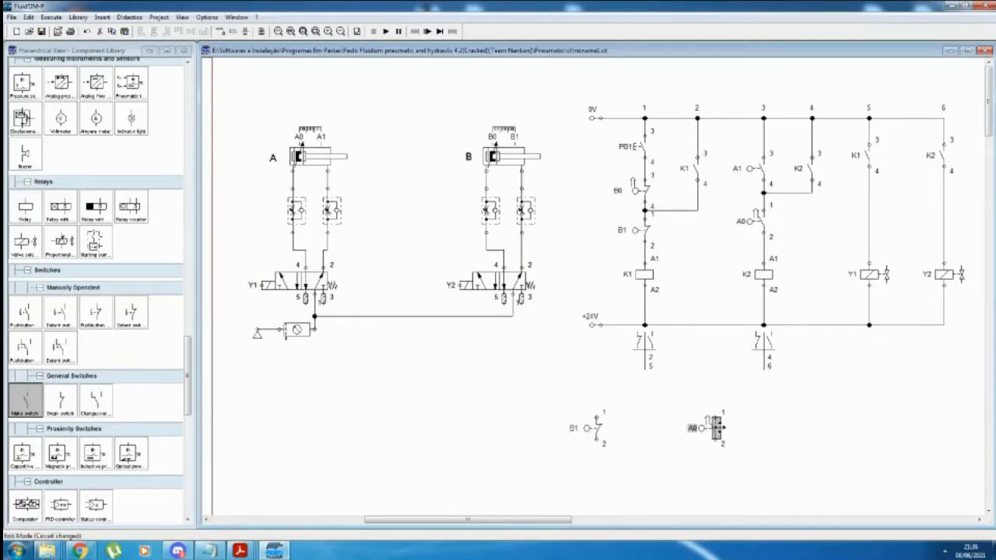
# Step: Clear the label of the copied A0 break switch below the circuit
pyautogui.doubleClick(716, 427)
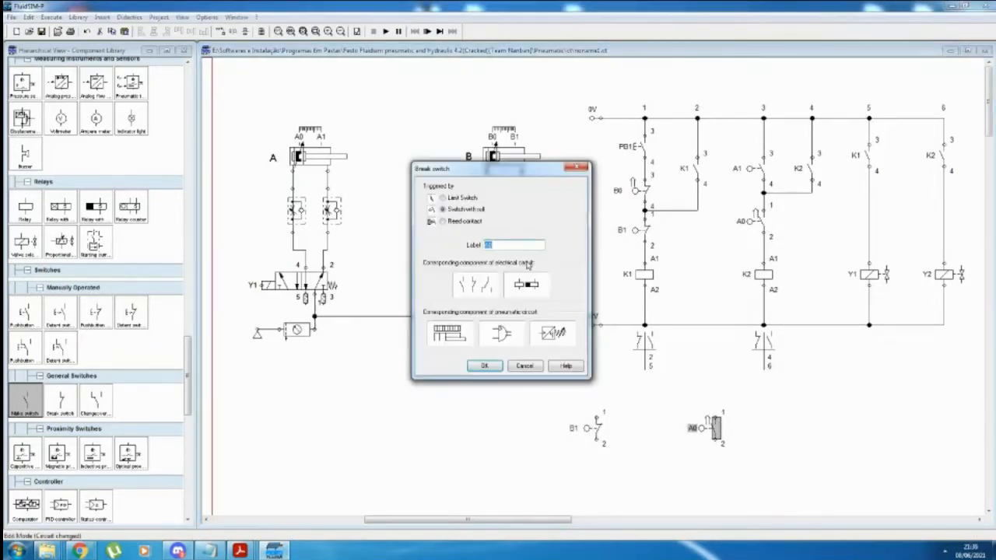
pyautogui.press('BackSpace')
pyautogui.click(484, 366)
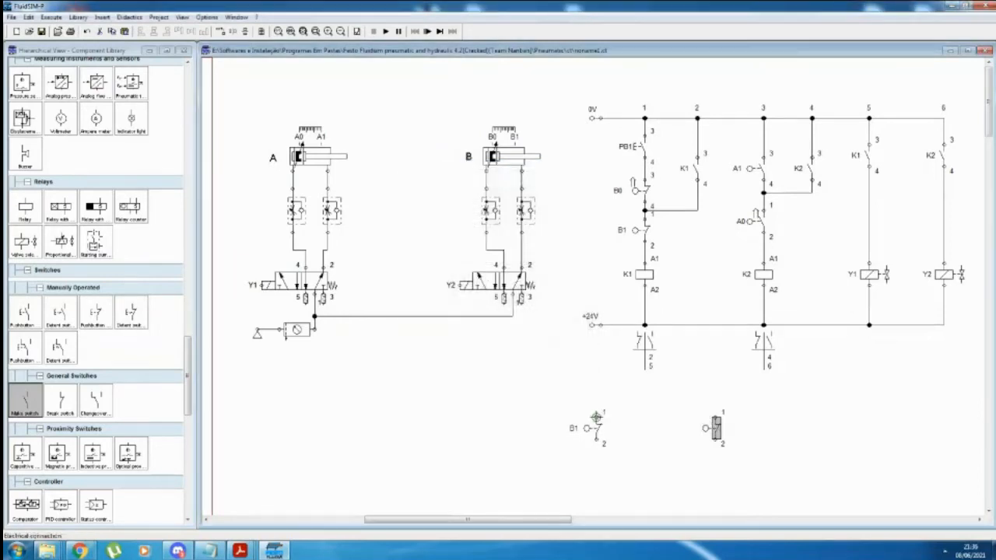
pyautogui.click(715, 428)
pyautogui.click(752, 423)
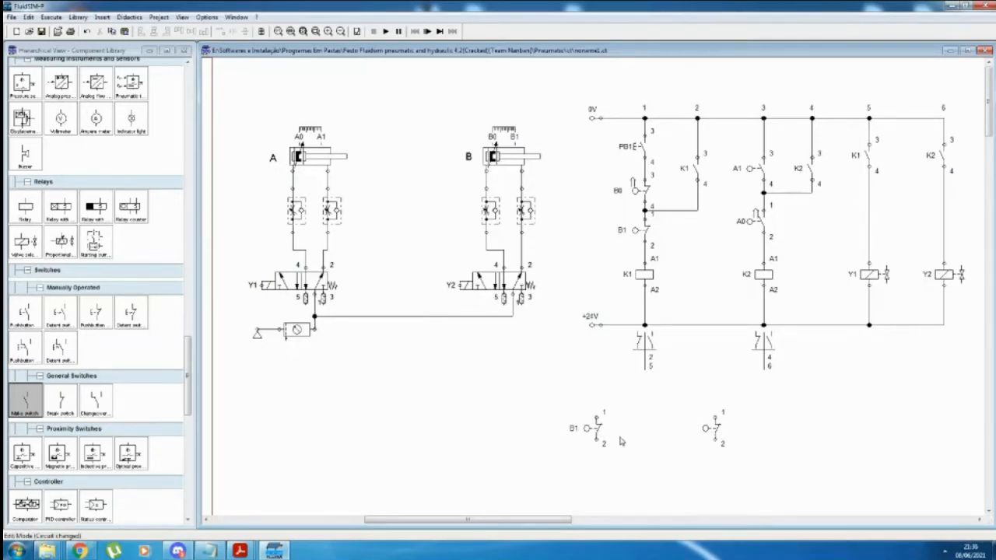
# Step: Label the unlabelled break switch copy below the circuit A0
pyautogui.doubleClick(718, 436)
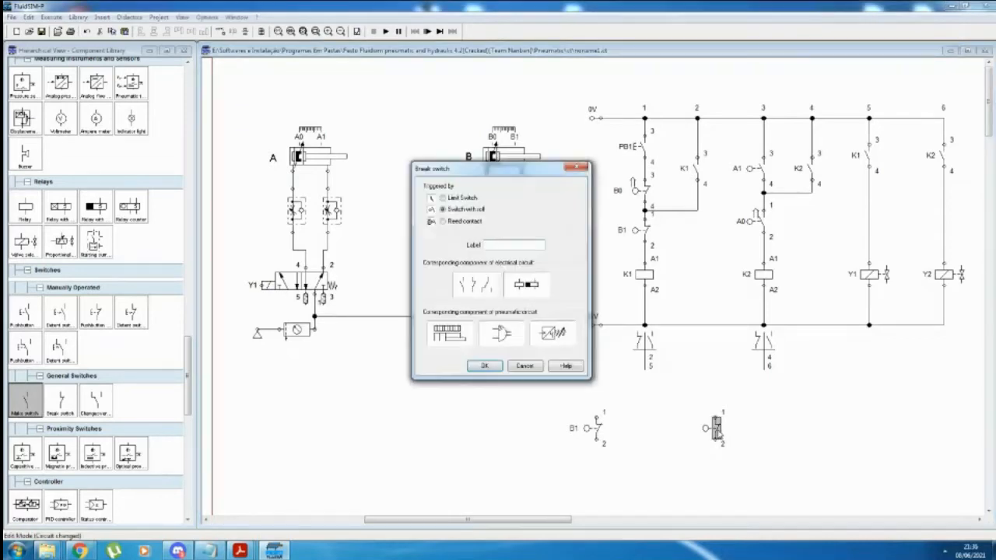
pyautogui.press('Return')
pyautogui.click(752, 436)
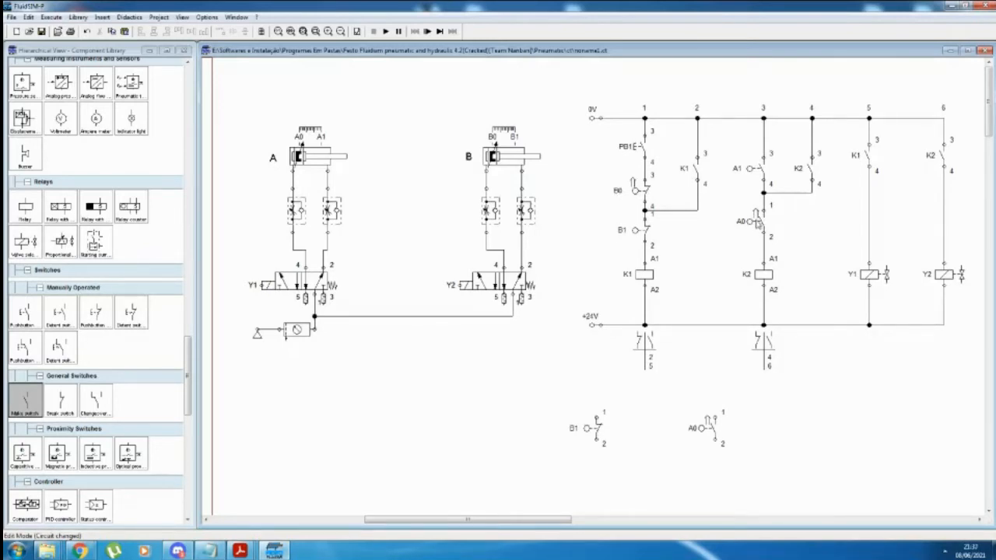
# Step: Place a copy of the B0 make switch between the K1 and K2 rungs and clear its label
pyautogui.scroll(2, 758, 220)
pyautogui.scroll(-3, 813, 381)
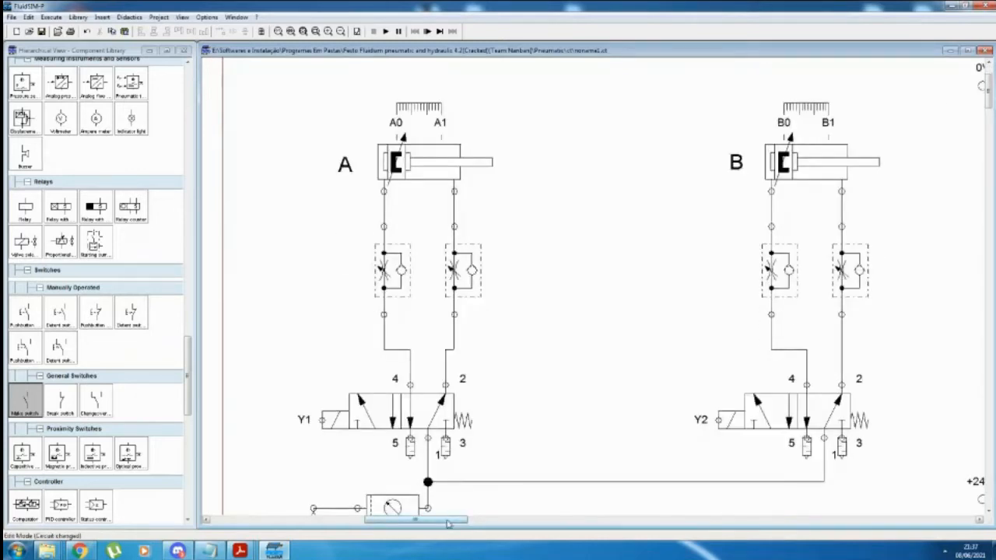
pyautogui.moveTo(448, 523); pyautogui.dragTo(529, 519)
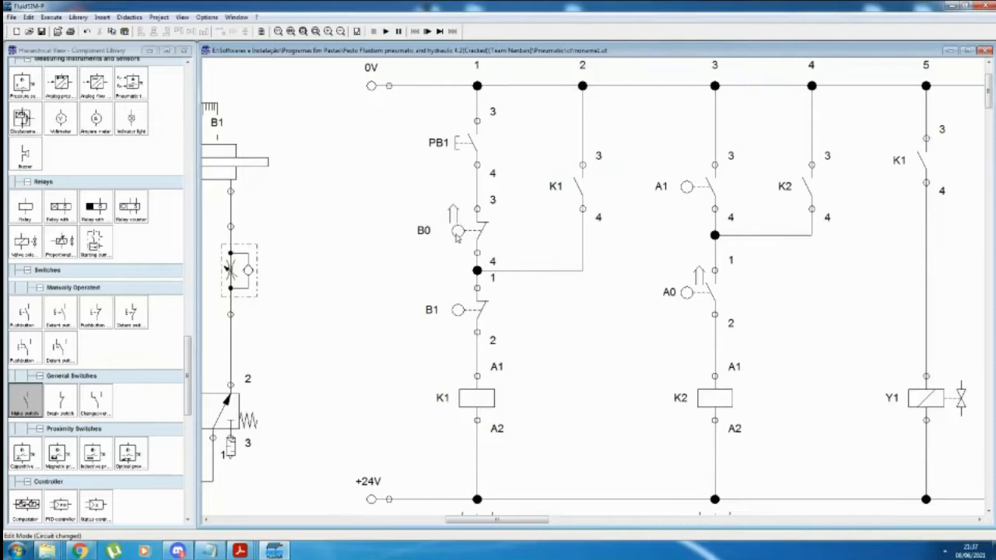
pyautogui.click(479, 237)
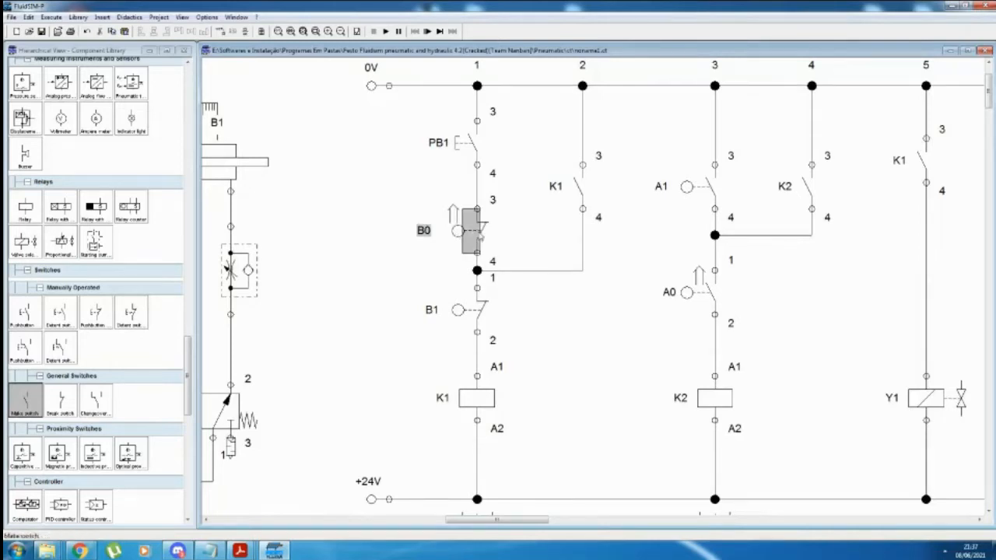
pyautogui.moveTo(479, 237); pyautogui.dragTo(626, 323)
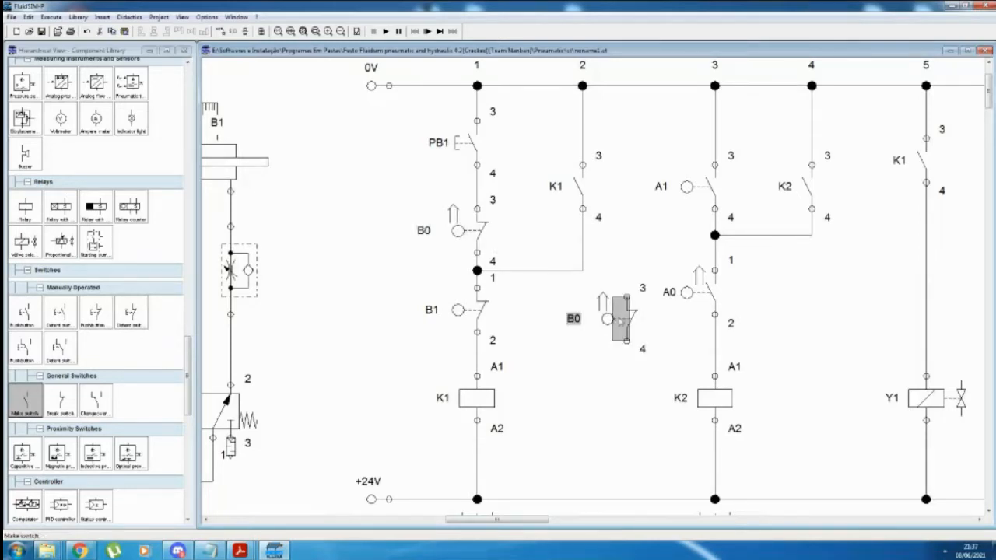
pyautogui.doubleClick(625, 321)
pyautogui.press('Delete')
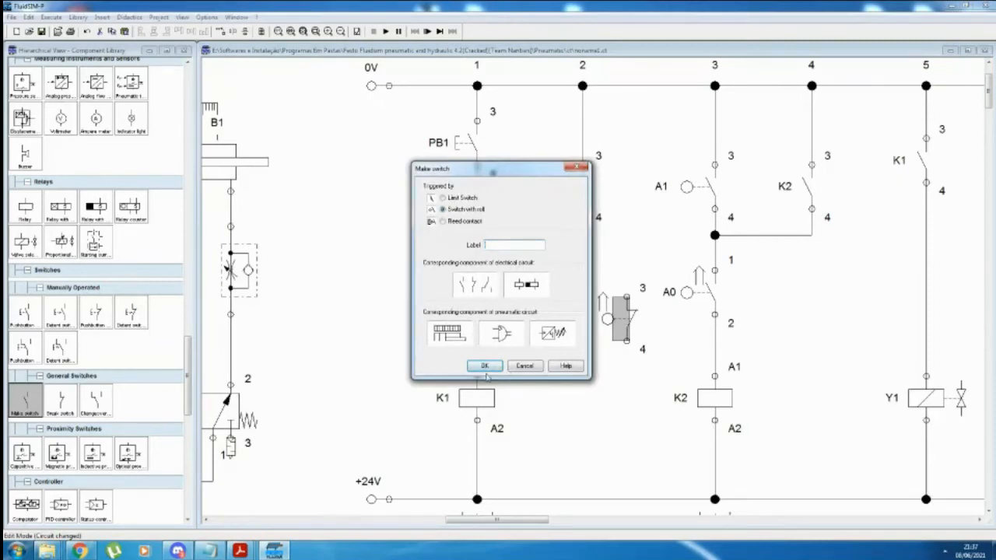
pyautogui.click(484, 367)
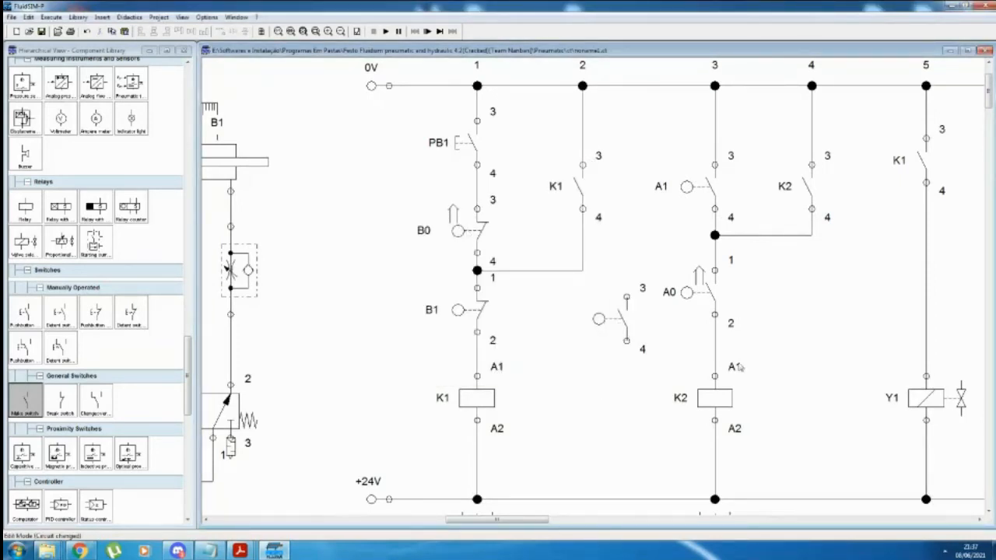
# Step: Delete the unlabelled make switch copy between the K1 and K2 rungs
pyautogui.click(625, 322)
pyautogui.press('Delete')
pyautogui.click(716, 292)
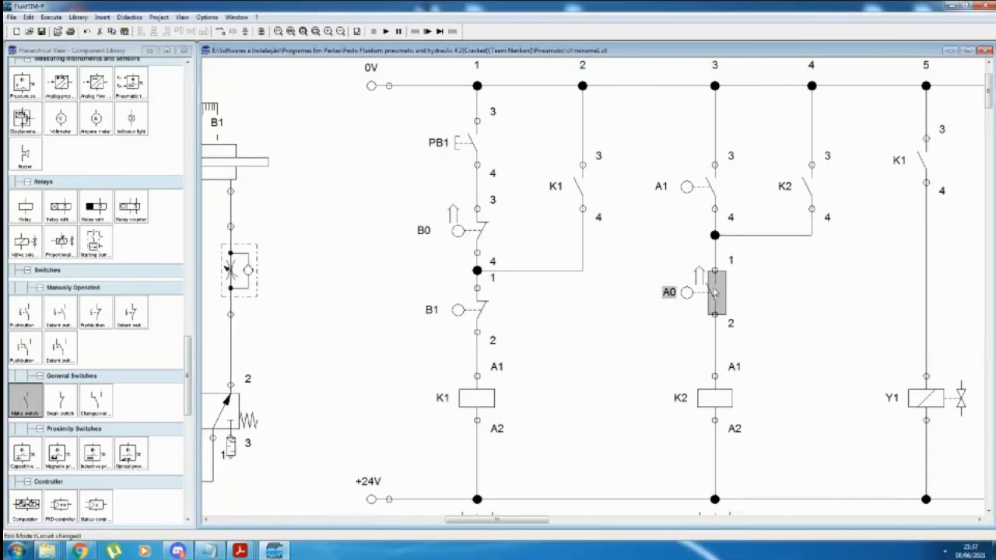
pyautogui.click(658, 349)
# Step: Delete the B1 and A0 break switch copies below the electrical circuit
pyautogui.scroll(-1, 600, 330)
pyautogui.scroll(1, 558, 354)
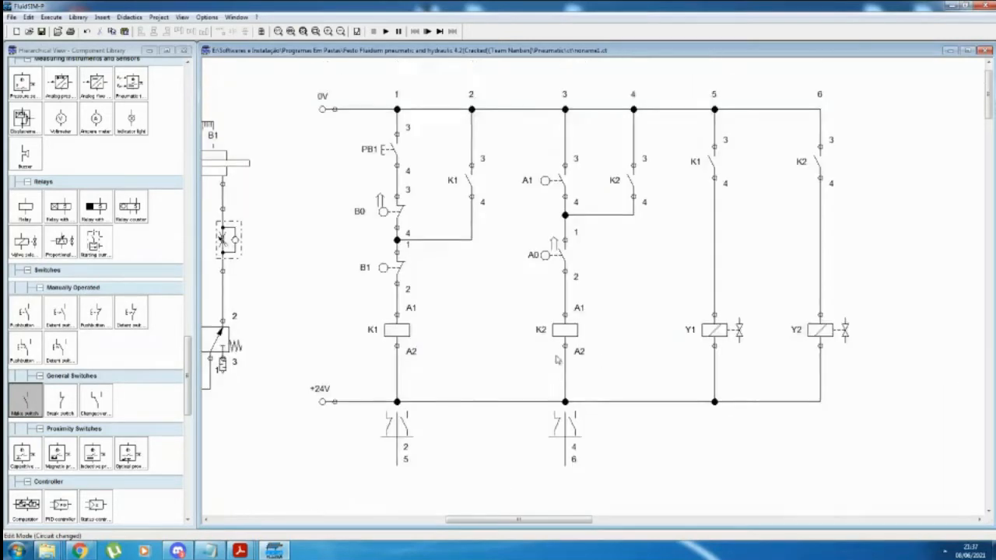
pyautogui.scroll(-3, 545, 366)
pyautogui.moveTo(548, 500); pyautogui.dragTo(300, 417)
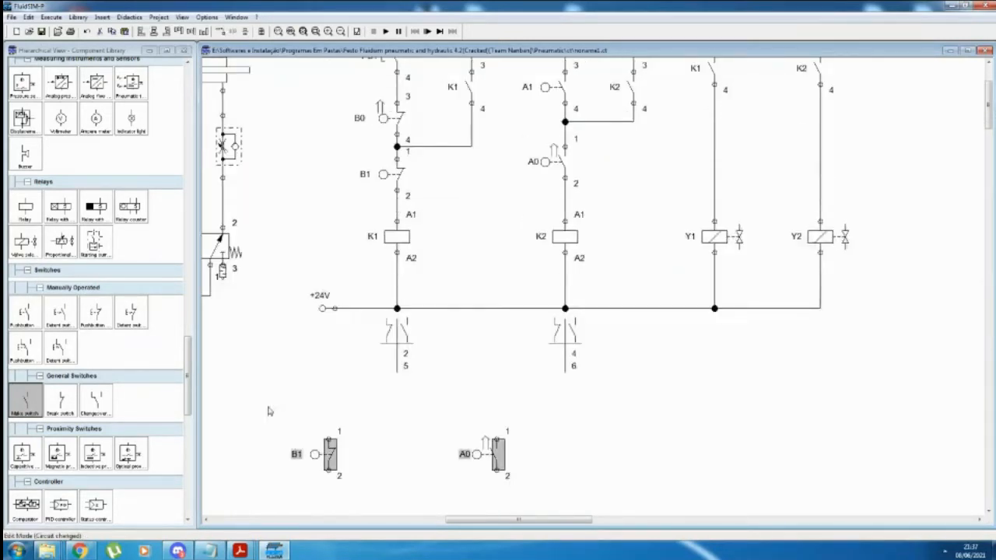
pyautogui.press('Delete')
pyautogui.scroll(4, 529, 389)
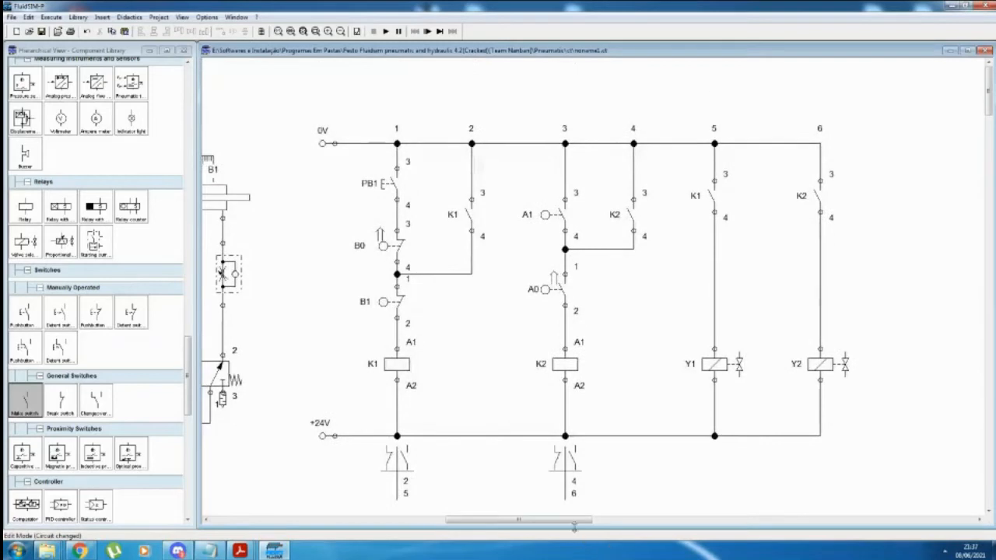
pyautogui.moveTo(573, 528); pyautogui.dragTo(552, 529)
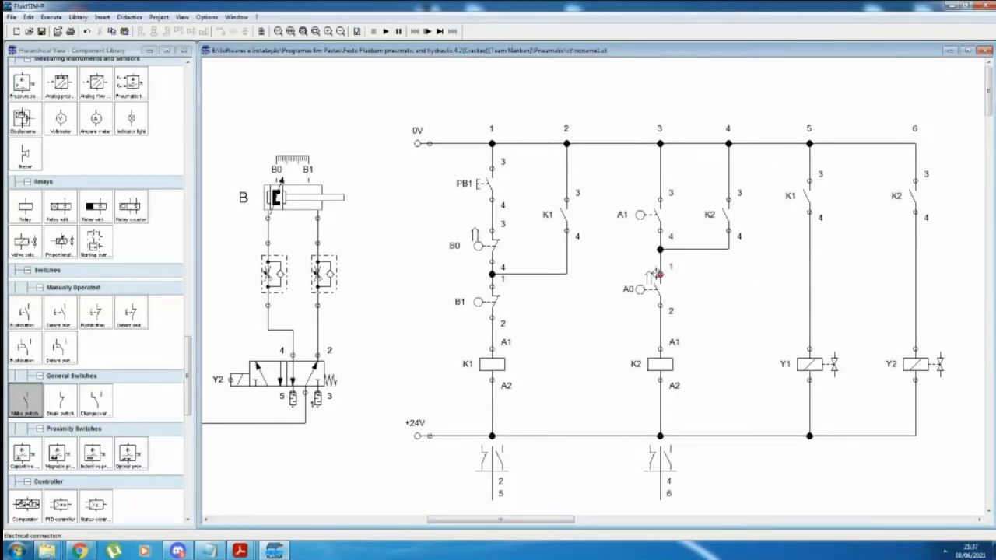
pyautogui.moveTo(656, 274); pyautogui.dragTo(660, 250)
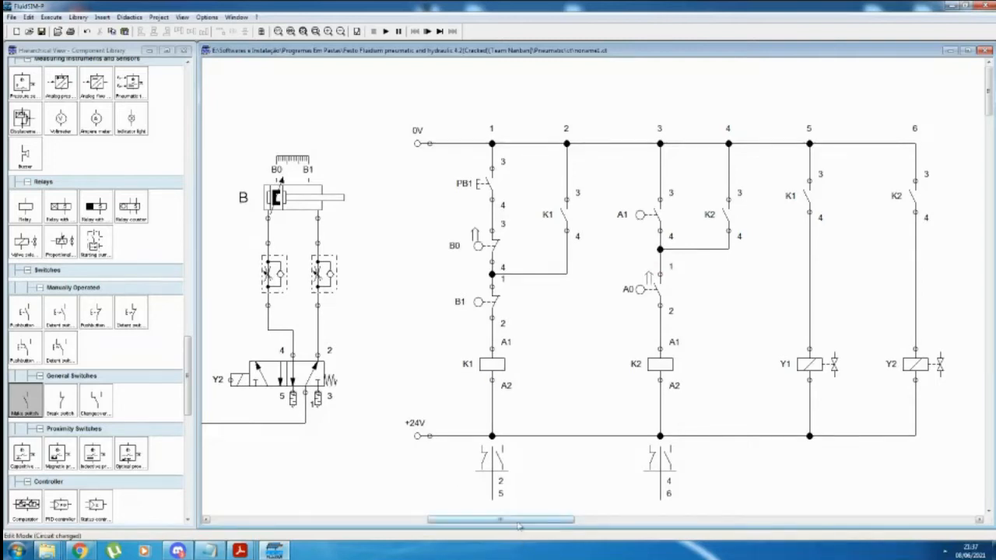
pyautogui.moveTo(519, 521); pyautogui.dragTo(466, 522)
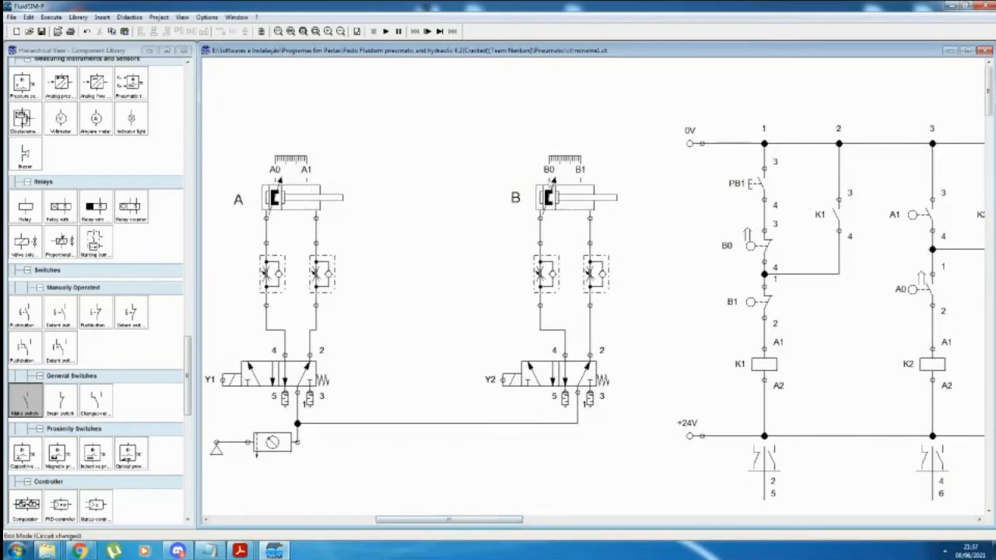
# Step: Place a copy of the B0 make switch below the +24V line, between rungs 1 and 3, and clear its label
pyautogui.moveTo(476, 522); pyautogui.dragTo(534, 525)
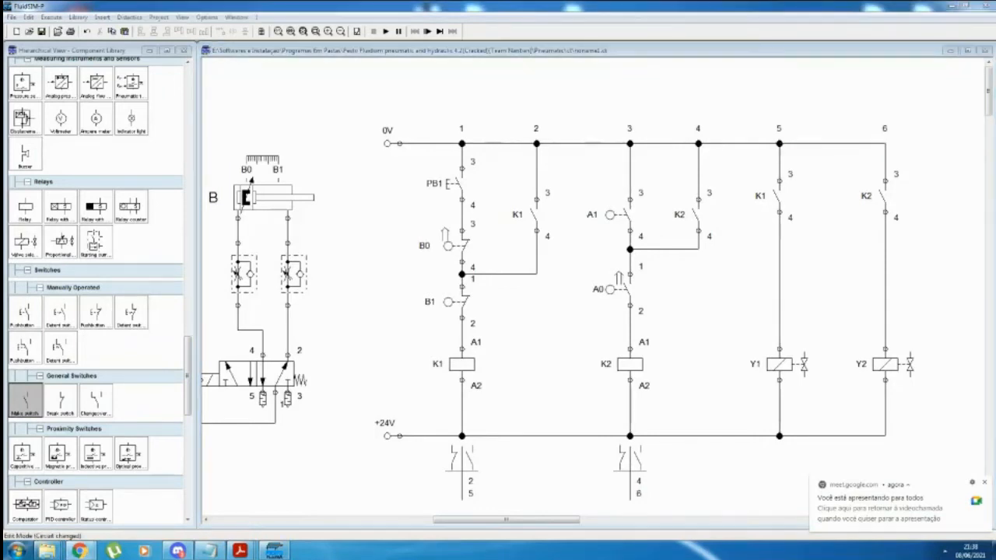
pyautogui.click(459, 248)
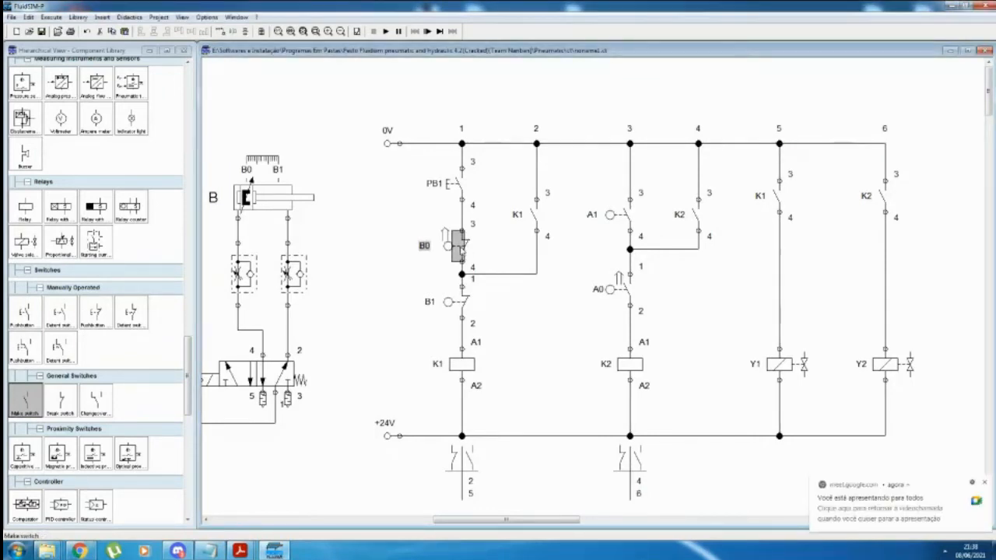
pyautogui.moveTo(459, 247); pyautogui.dragTo(543, 489)
pyautogui.doubleClick(543, 488)
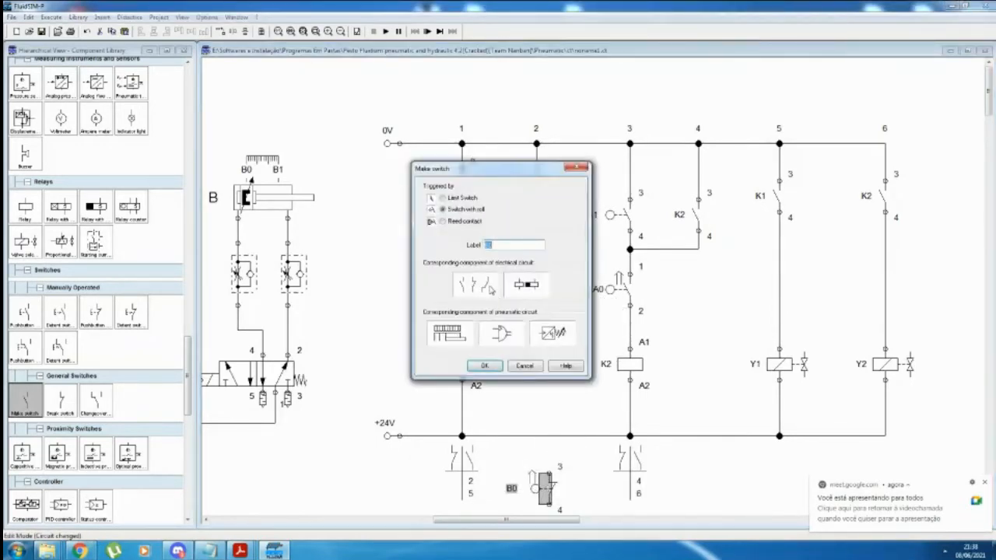
pyautogui.press('Delete')
pyautogui.click(483, 366)
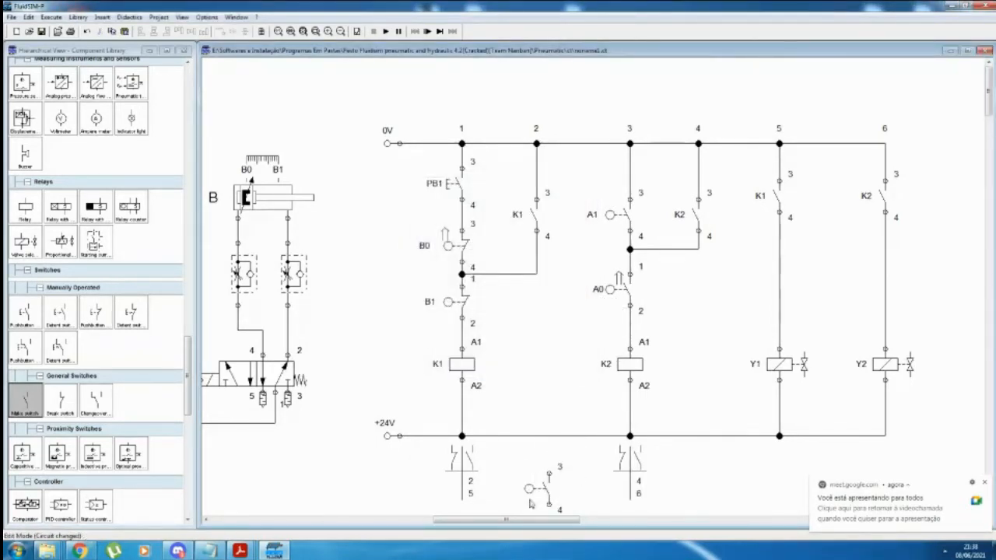
# Step: Place a copy of the B1 break switch below the start of the +24V line and clear its label
pyautogui.moveTo(558, 520); pyautogui.dragTo(493, 531)
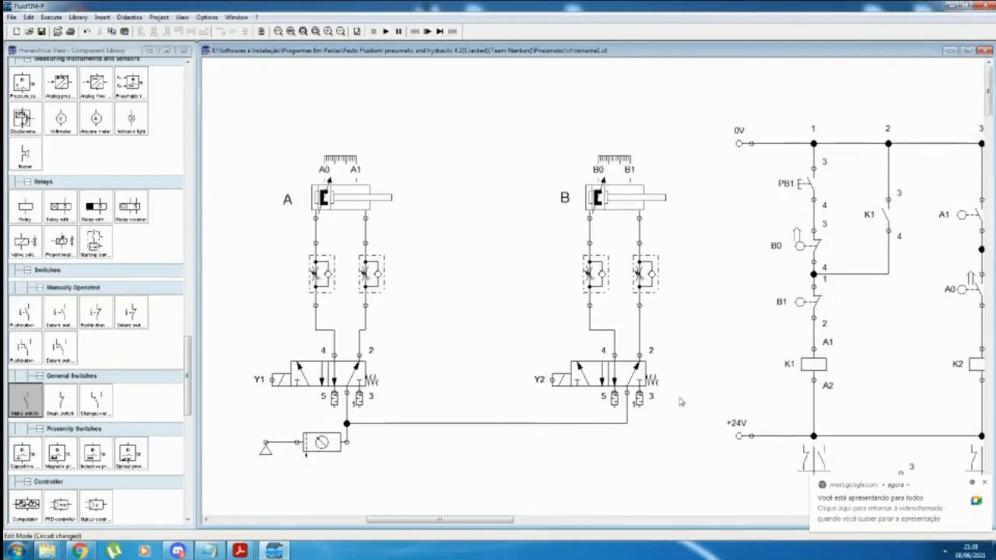
pyautogui.moveTo(504, 524); pyautogui.dragTo(530, 523)
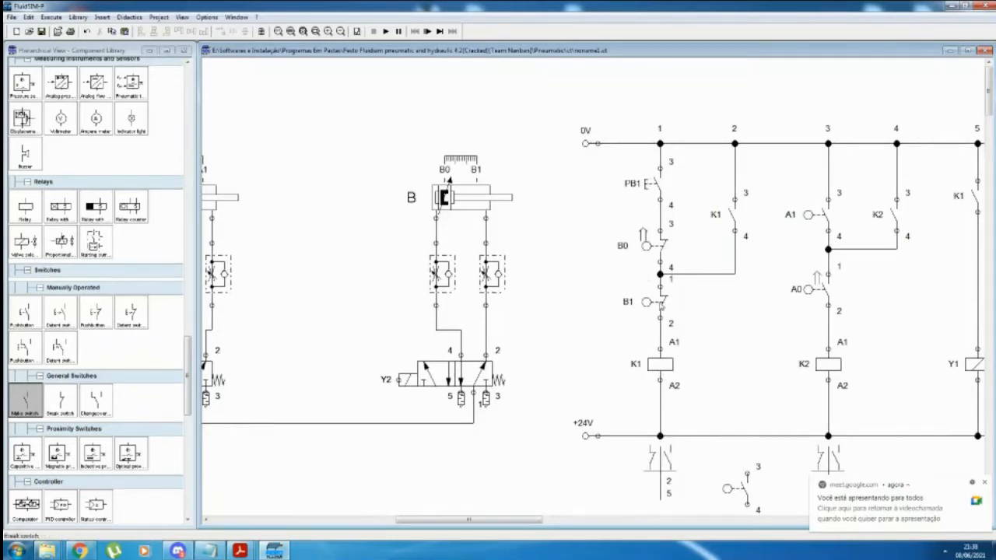
pyautogui.click(662, 305)
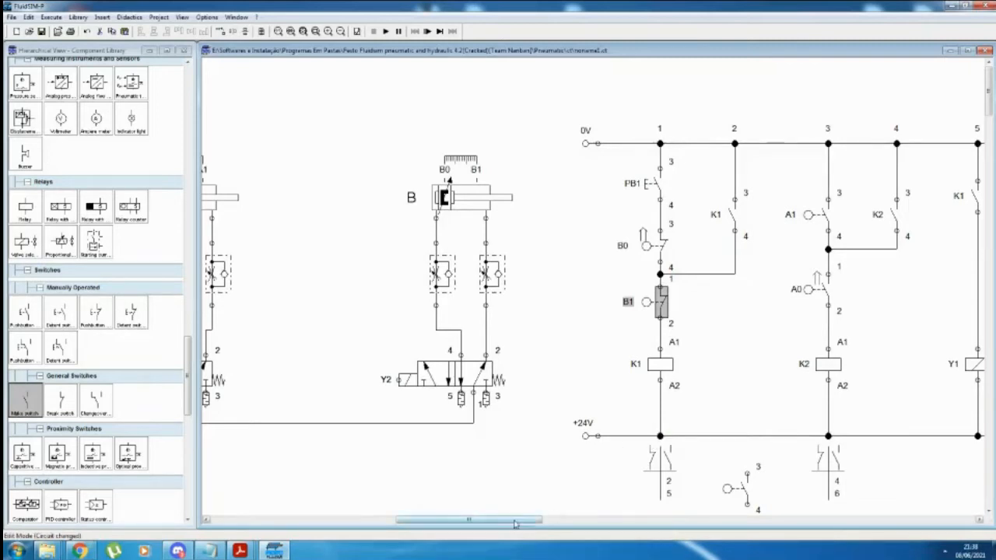
pyautogui.moveTo(515, 521); pyautogui.dragTo(552, 523)
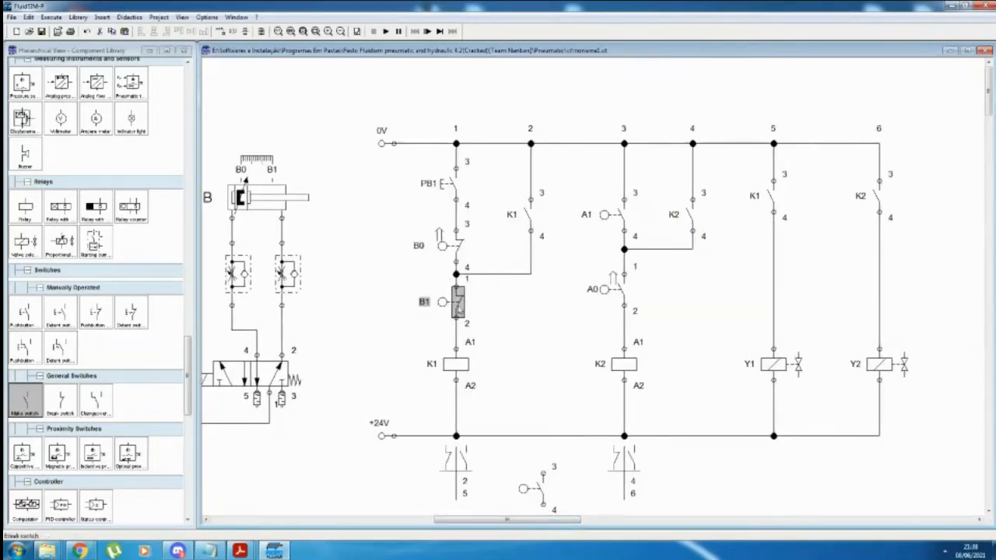
pyautogui.click(488, 317)
pyautogui.click(459, 305)
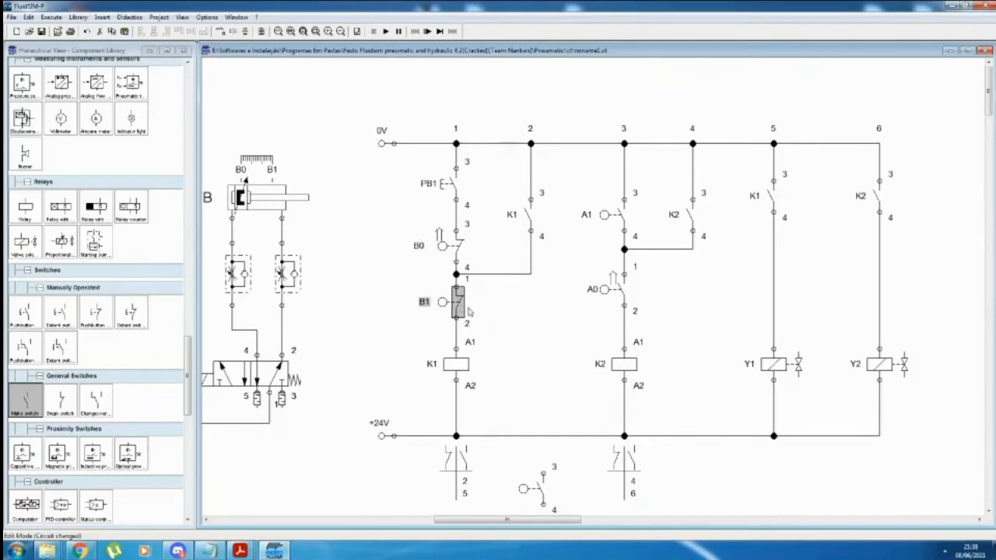
pyautogui.moveTo(459, 305); pyautogui.dragTo(388, 474)
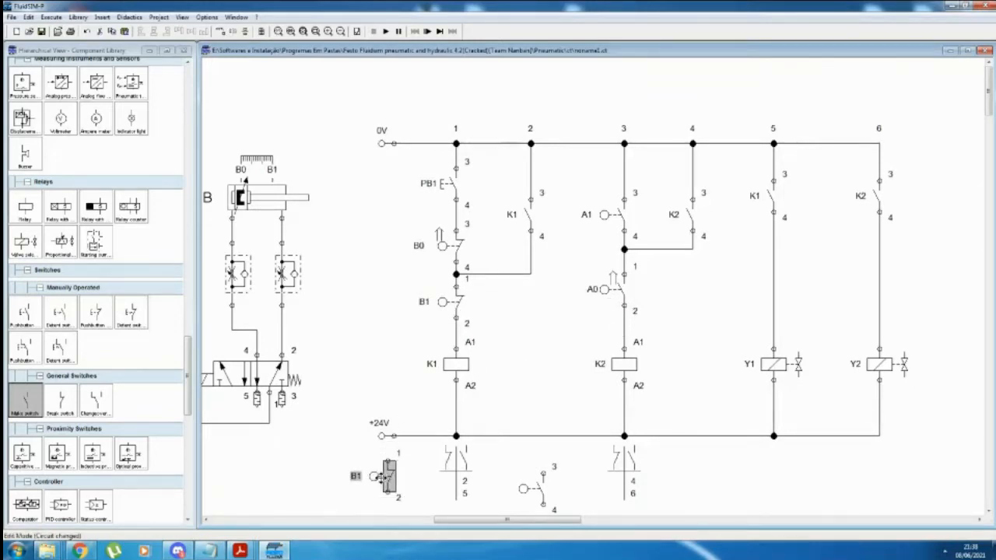
pyautogui.doubleClick(388, 475)
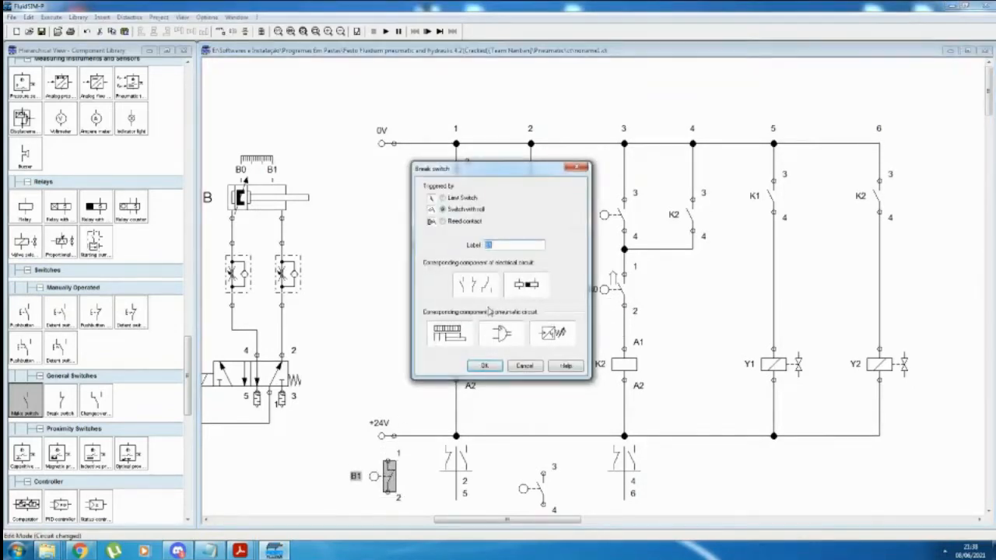
pyautogui.press('BackSpace')
pyautogui.click(483, 366)
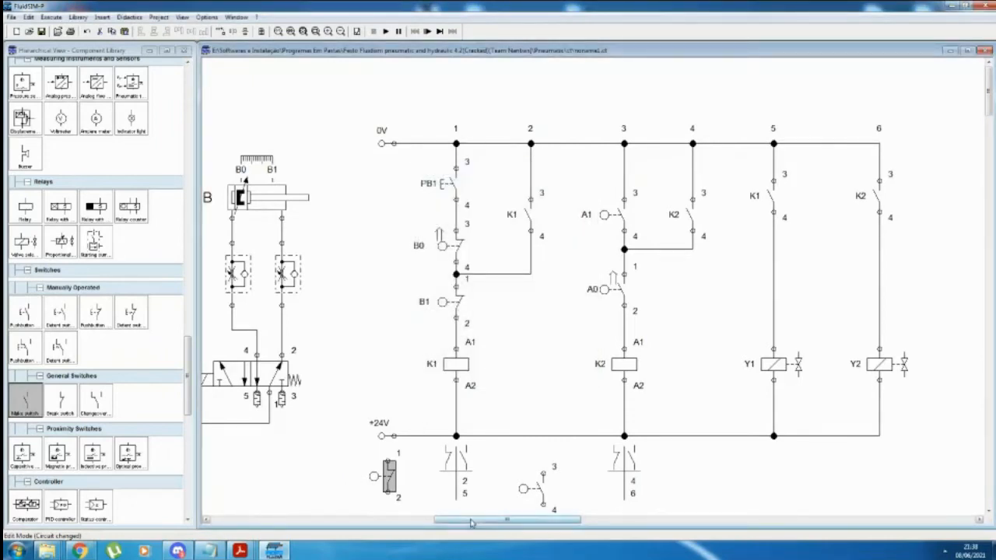
pyautogui.moveTo(449, 520); pyautogui.dragTo(393, 520)
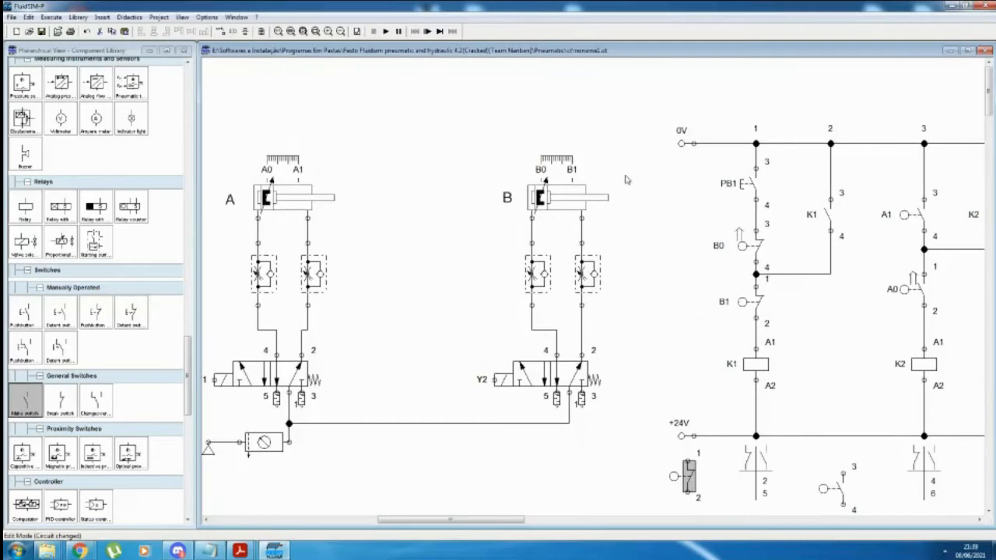
# Step: Replace the B1 break switch in rung 1 with the unlabelled make switch and label it B1
pyautogui.click(703, 477)
pyautogui.click(690, 481)
pyautogui.click(756, 307)
pyautogui.press('Delete')
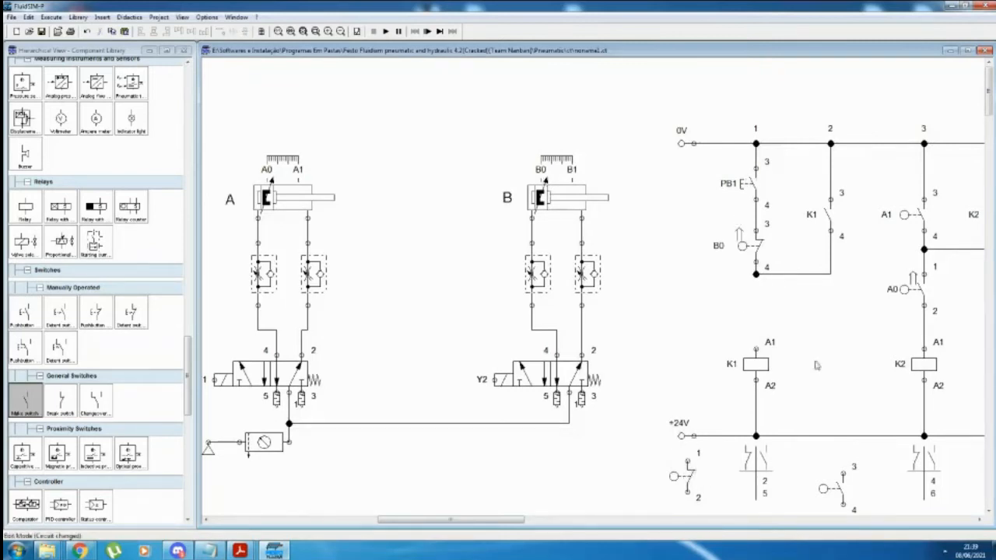
pyautogui.moveTo(836, 486)
pyautogui.mouseDown()
pyautogui.moveTo(809, 393)
pyautogui.moveTo(755, 312)
pyautogui.mouseUp()
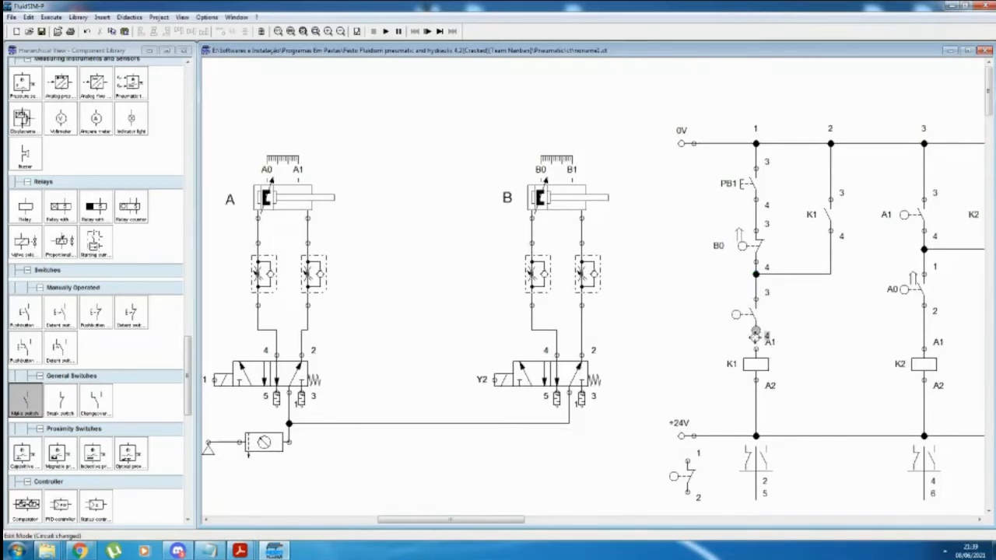
pyautogui.click(750, 314)
pyautogui.doubleClick(750, 314)
pyautogui.write('B1')
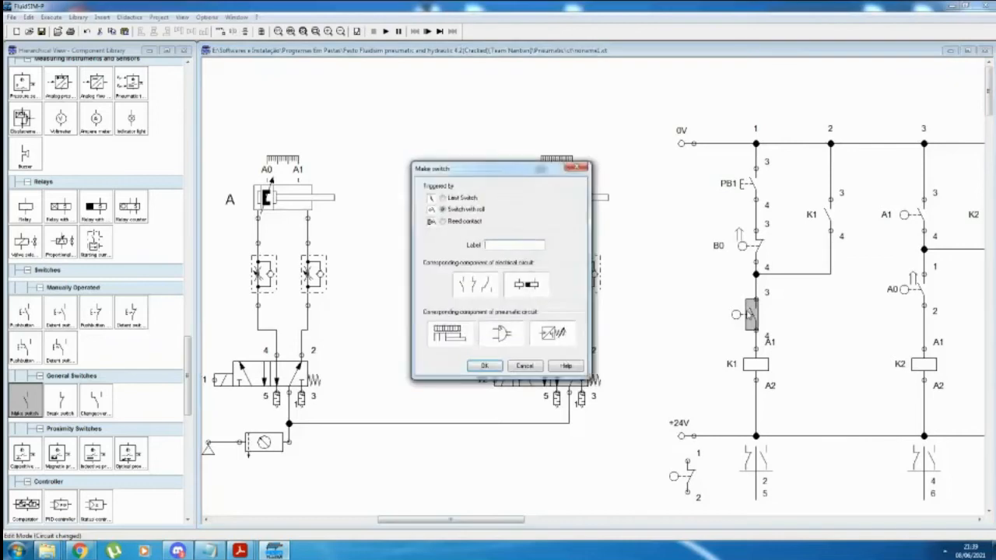
pyautogui.press('Return')
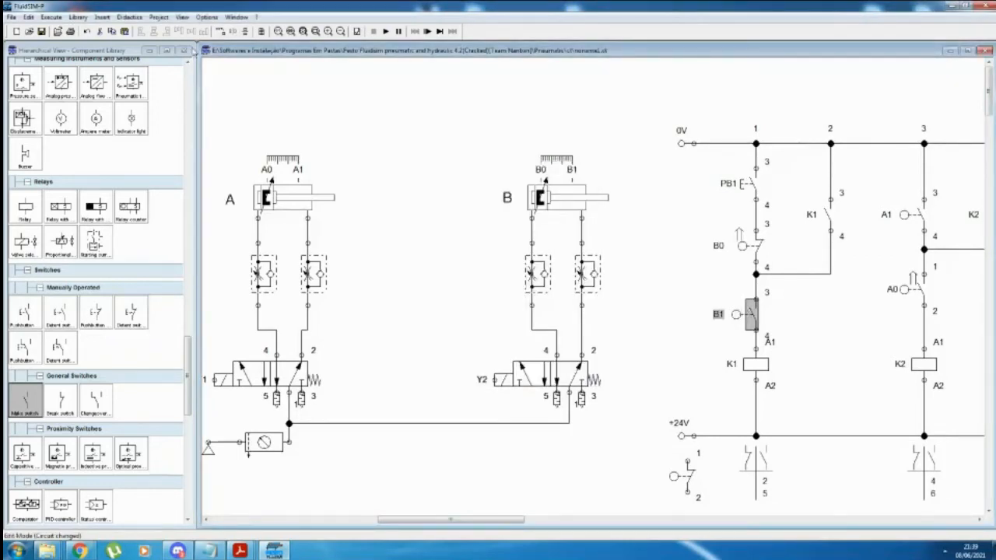
# Step: Simulate the circuit with the B1 make switch in rung 1, actuating PB1 to test relay K1, and return to edit mode
pyautogui.click(51, 16)
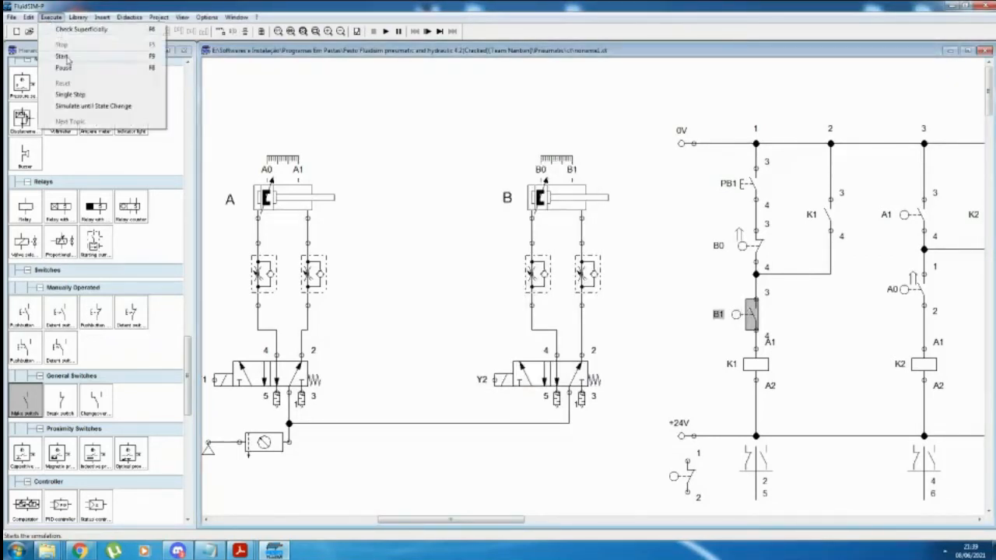
pyautogui.click(61, 56)
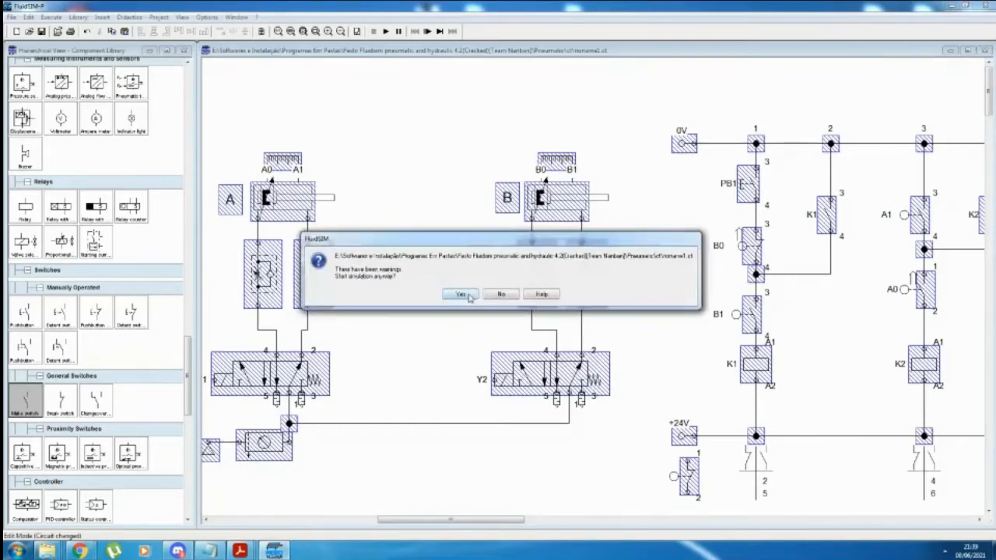
pyautogui.click(473, 295)
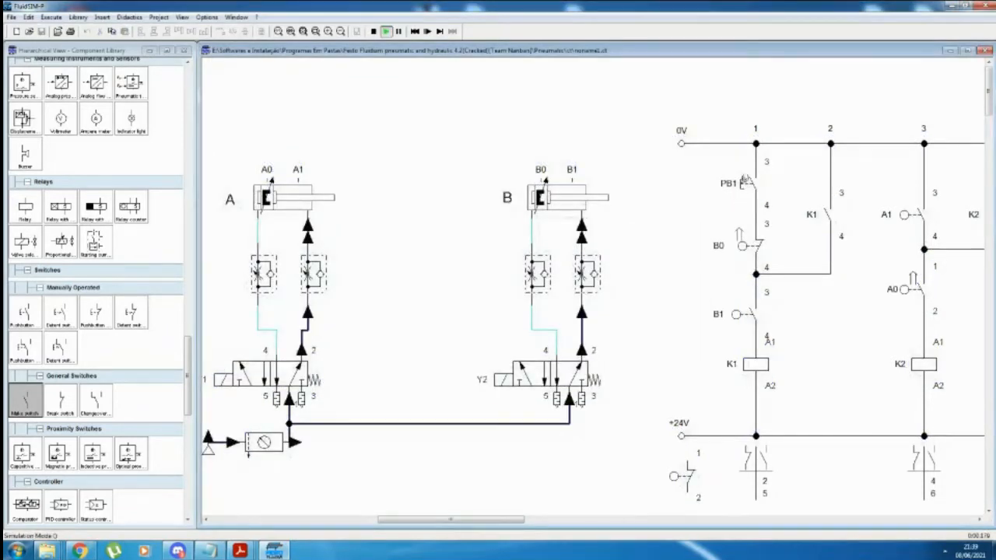
pyautogui.click(746, 181)
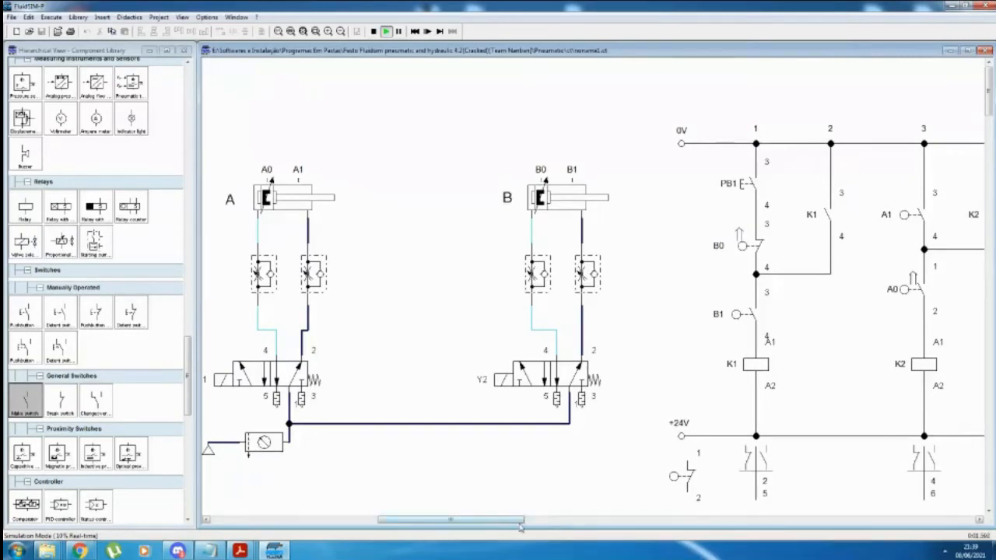
pyautogui.moveTo(521, 521); pyautogui.dragTo(576, 527)
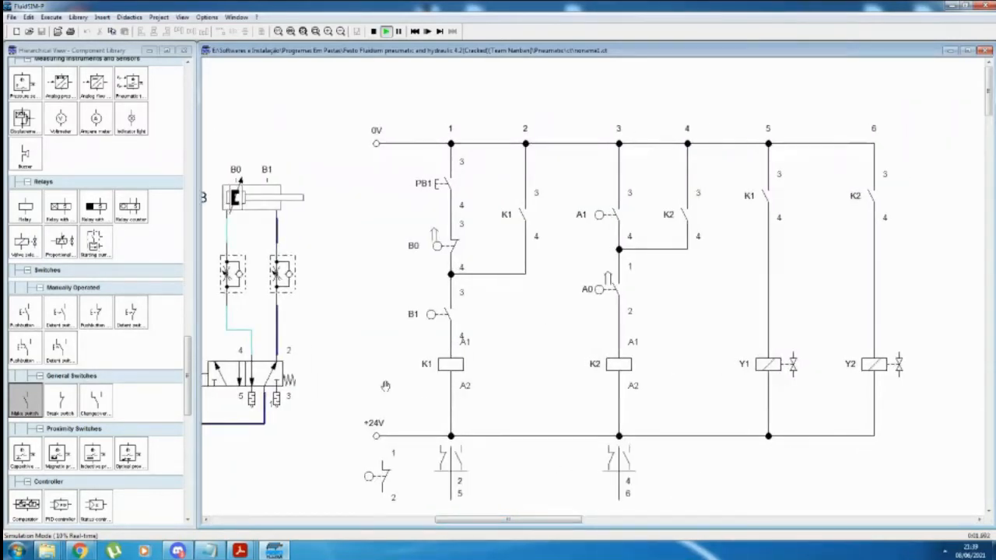
pyautogui.click(52, 19)
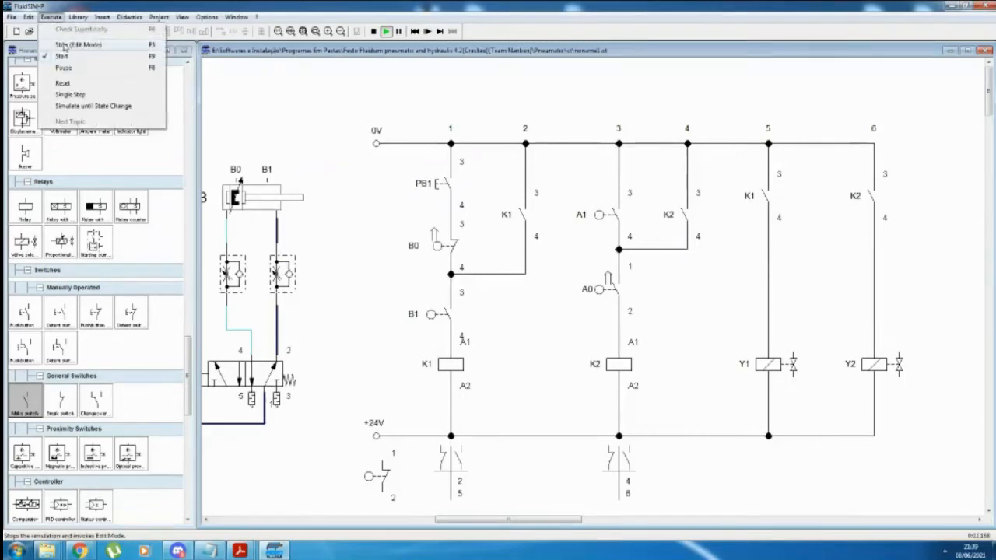
pyautogui.click(66, 44)
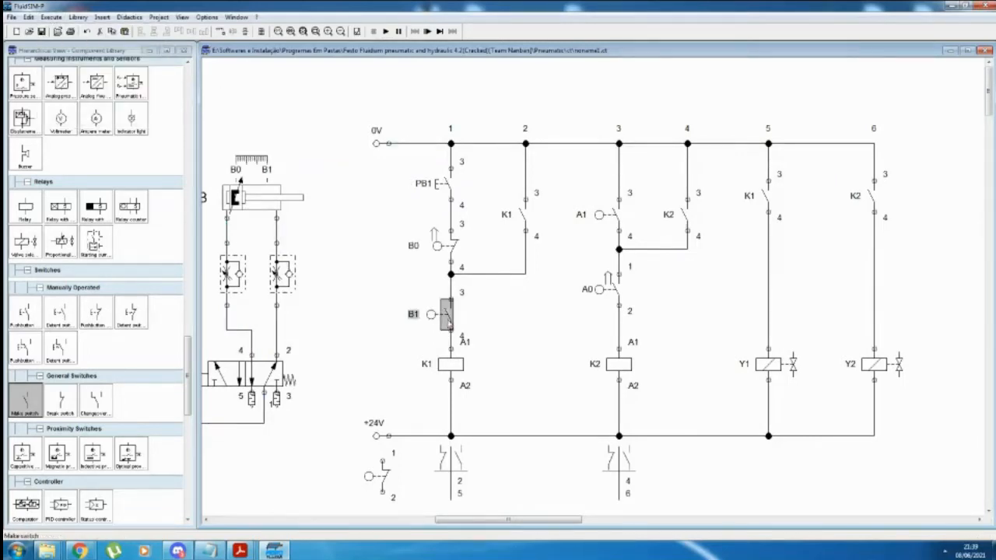
# Step: Replace the B1 make switch in rung 1 with the unlabelled break switch and label it B1
pyautogui.press('Delete')
pyautogui.moveTo(381, 473); pyautogui.dragTo(451, 274)
pyautogui.click(474, 302)
pyautogui.doubleClick(451, 310)
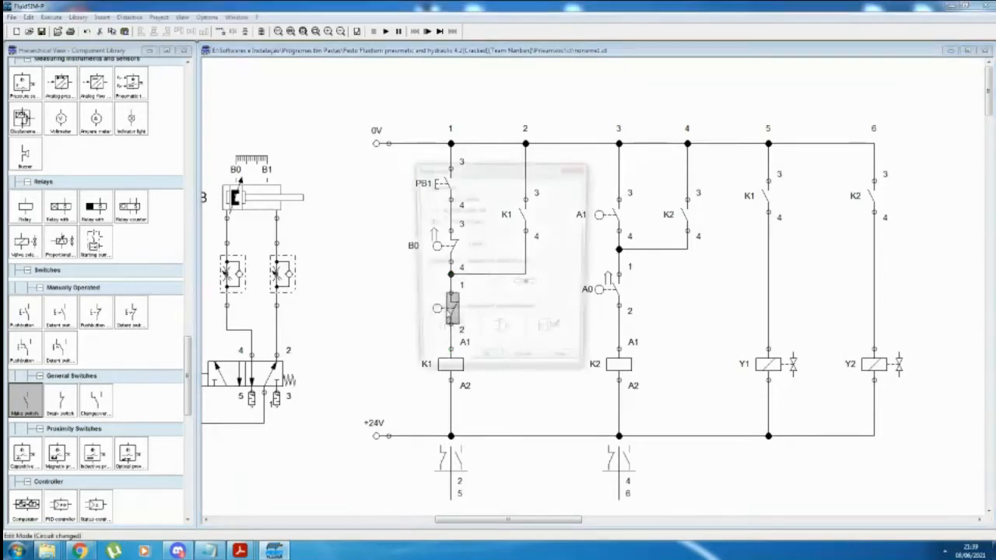
pyautogui.write('B1')
pyautogui.press('Return')
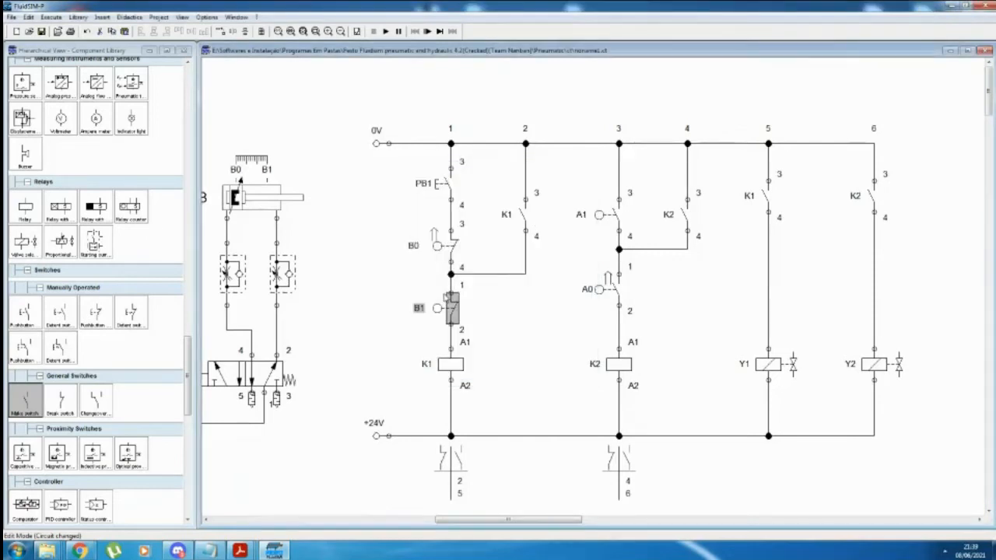
# Step: Simulate the circuit with the B1 break switch, actuating PB1 and pausing to examine the K1 current path, and return to edit mode
pyautogui.click(51, 16)
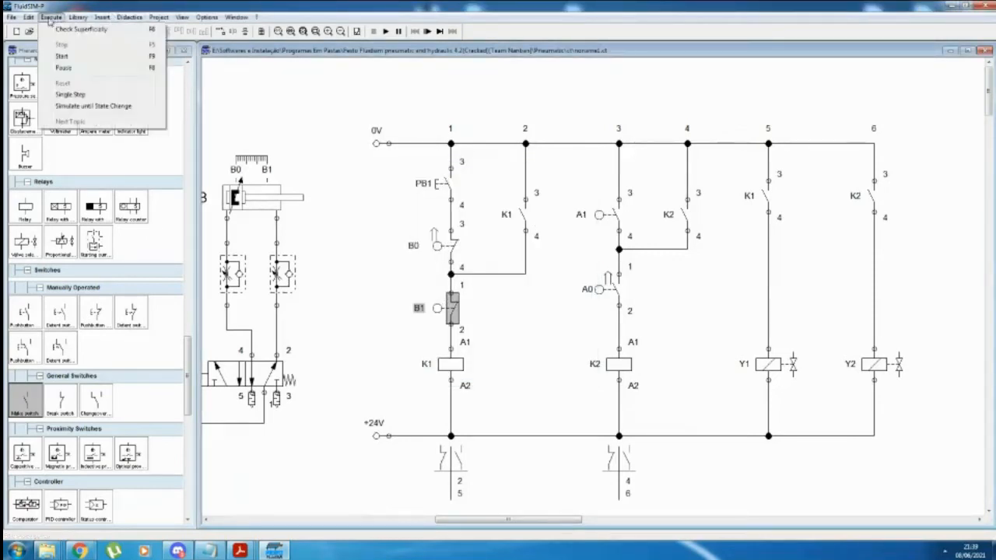
pyautogui.click(66, 49)
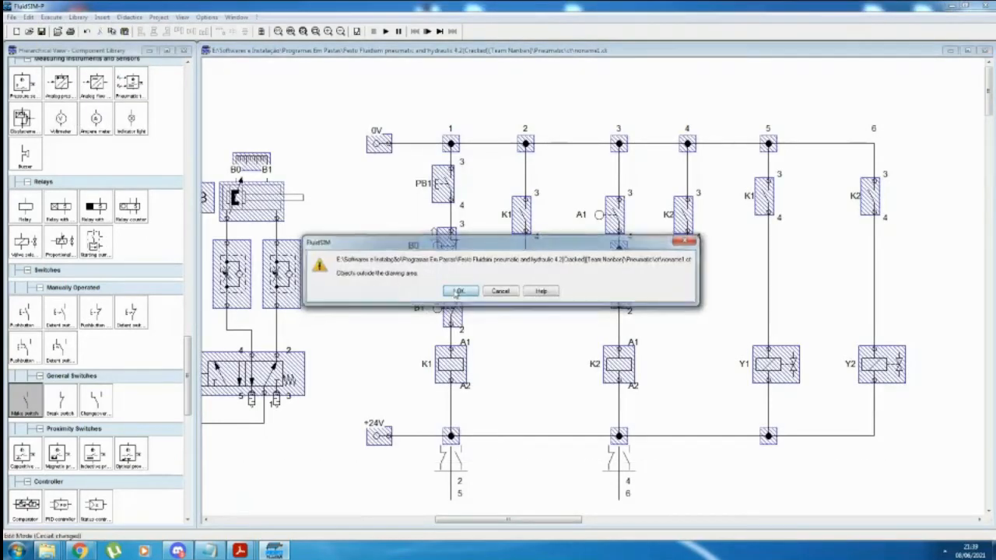
pyautogui.click(463, 290)
pyautogui.click(441, 207)
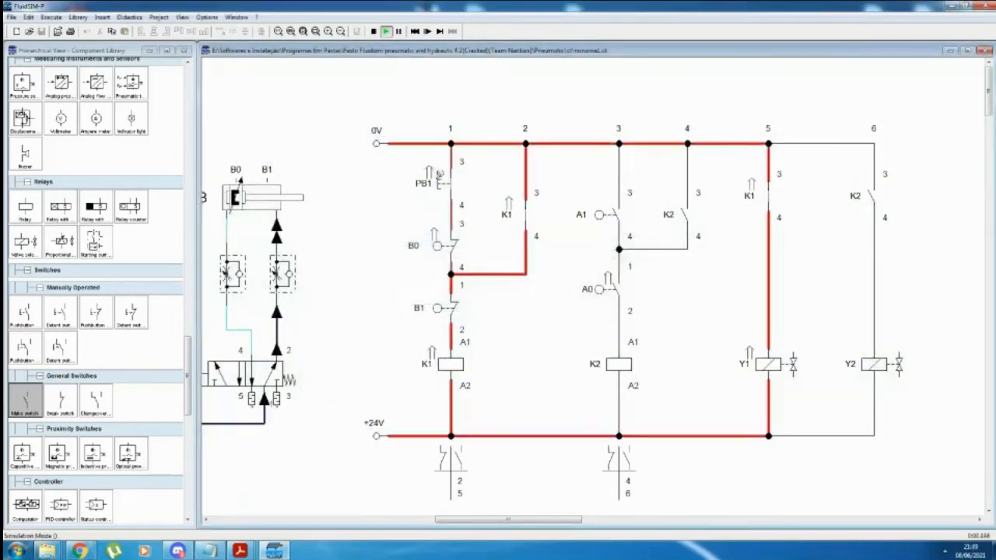
pyautogui.click(399, 32)
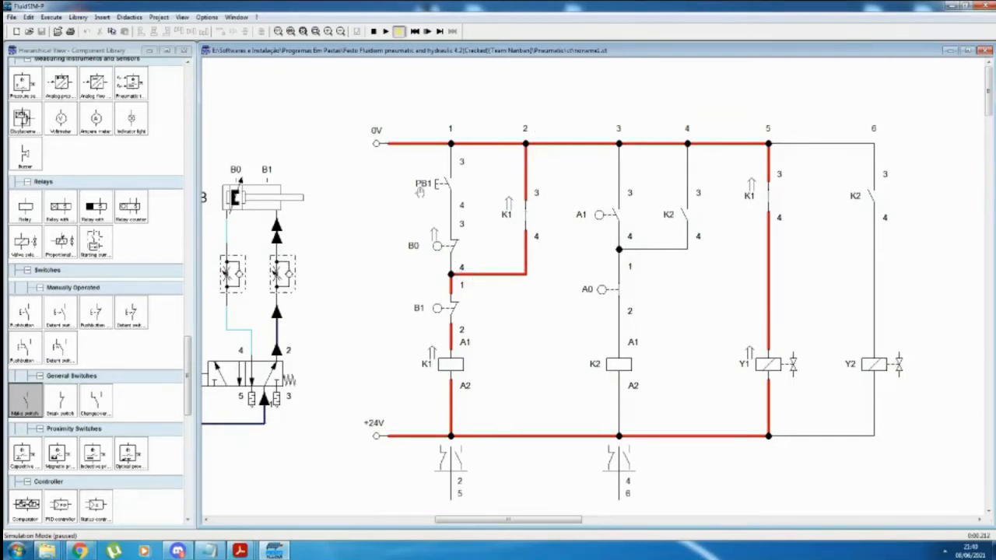
pyautogui.click(51, 16)
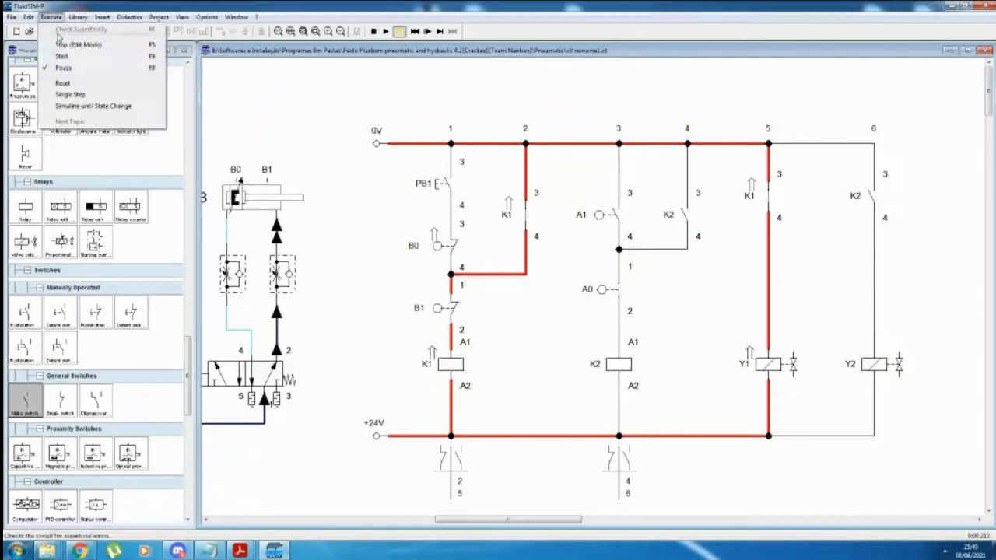
pyautogui.click(68, 47)
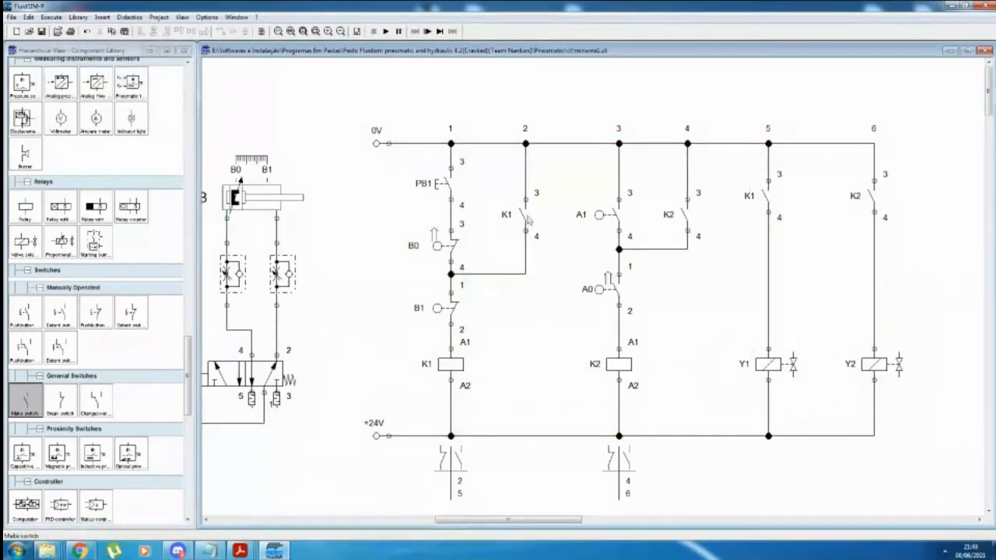
# Step: Delete the K1 make switch from rung 2 and simulate the circuit without it, actuating PB1 and observing both cylinders before stopping the simulation
pyautogui.press('Delete')
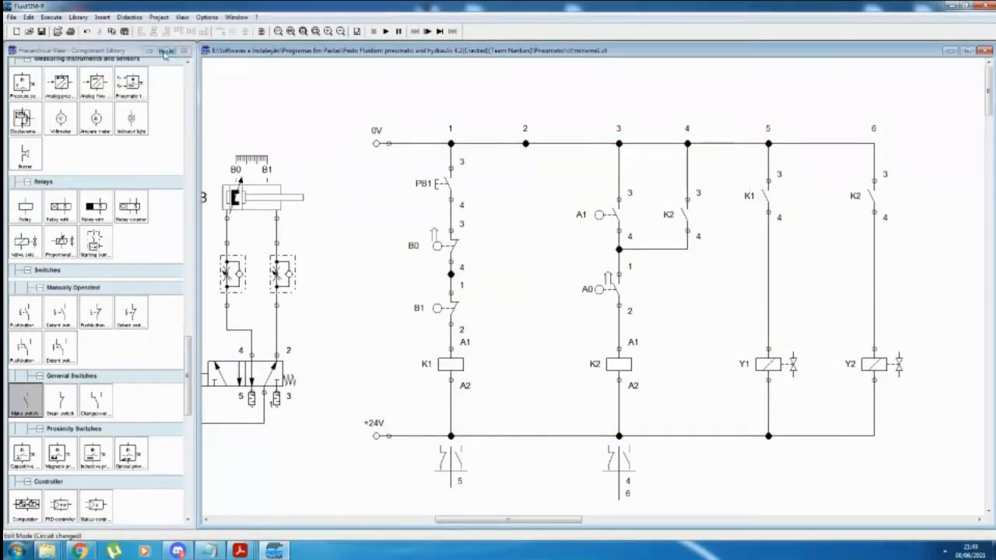
pyautogui.click(52, 16)
pyautogui.click(68, 53)
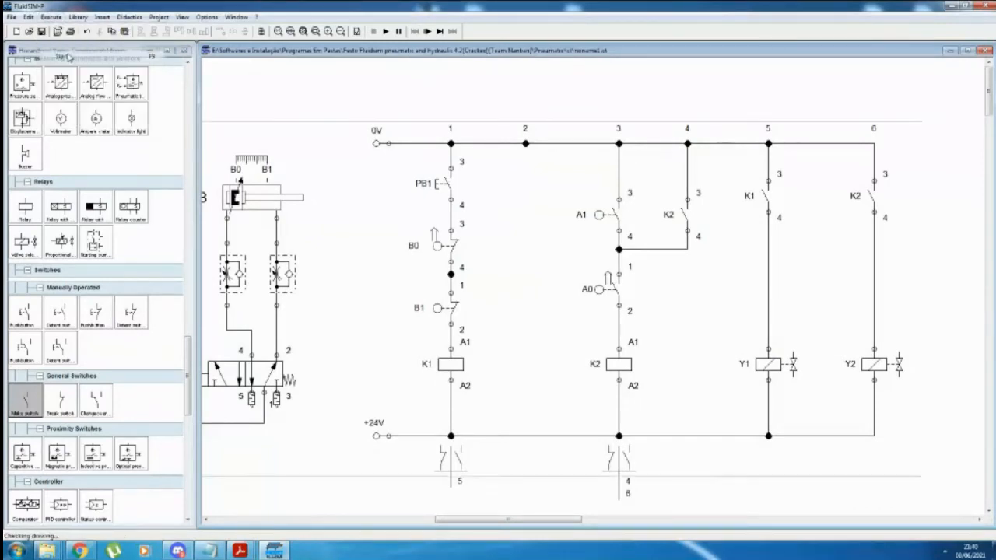
pyautogui.click(460, 291)
pyautogui.click(460, 291)
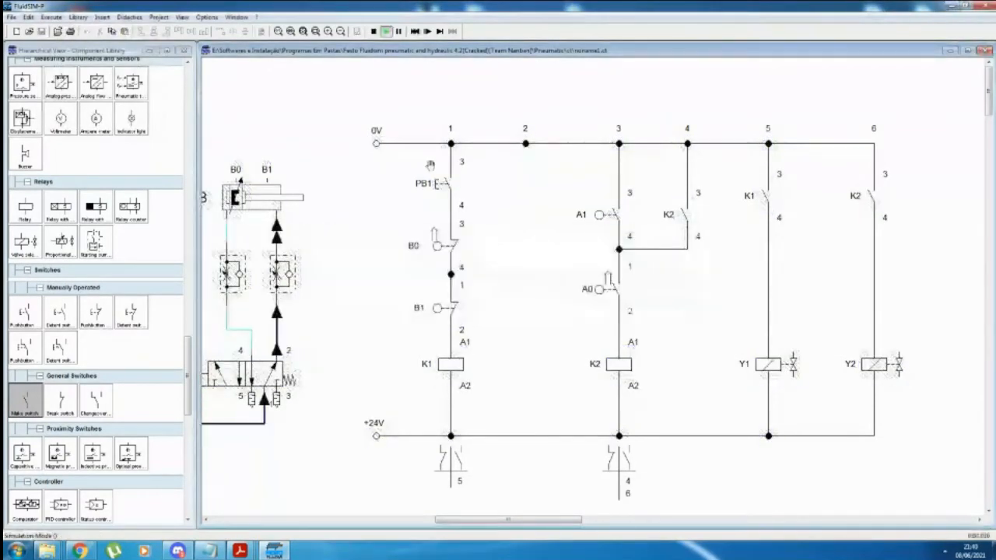
pyautogui.click(444, 183)
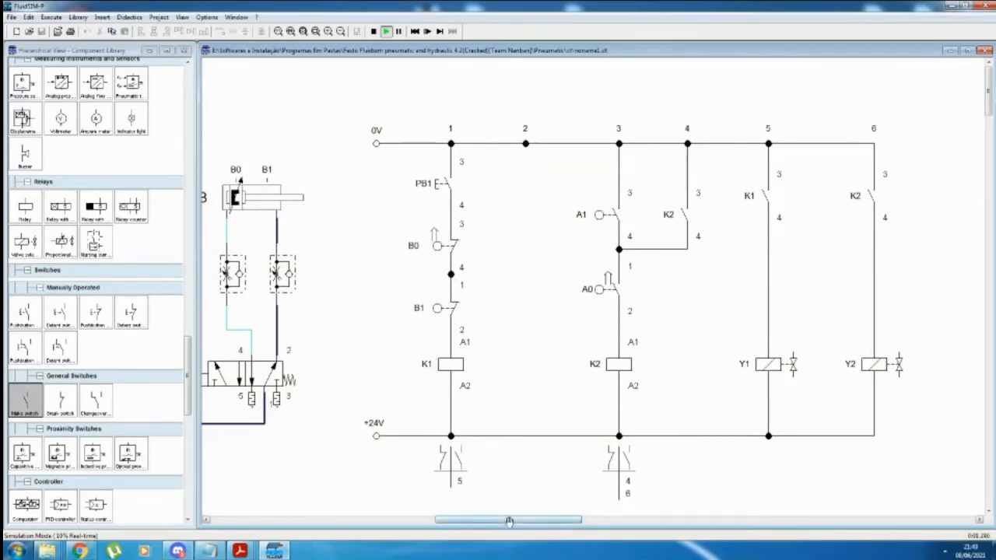
pyautogui.moveTo(509, 522); pyautogui.dragTo(445, 523)
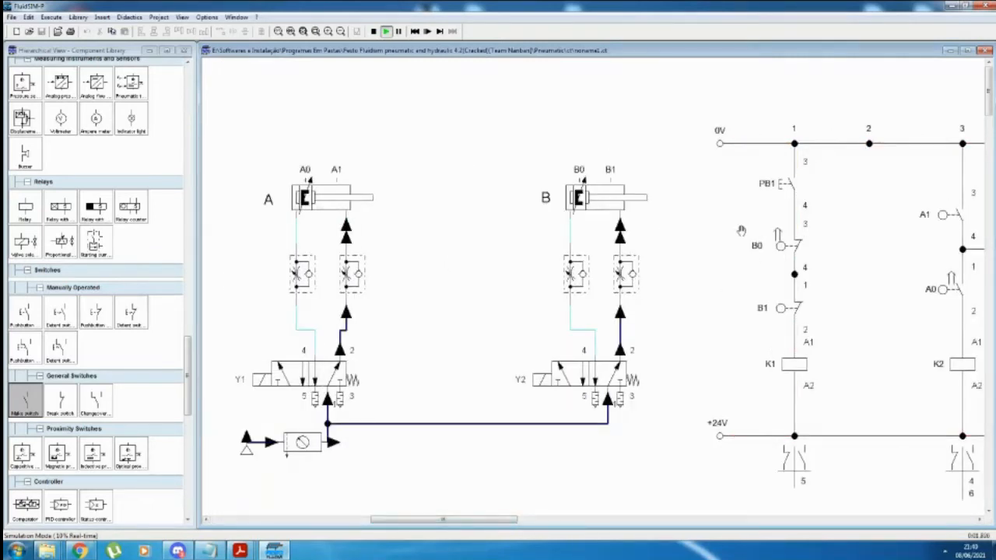
pyautogui.moveTo(506, 522); pyautogui.dragTo(566, 526)
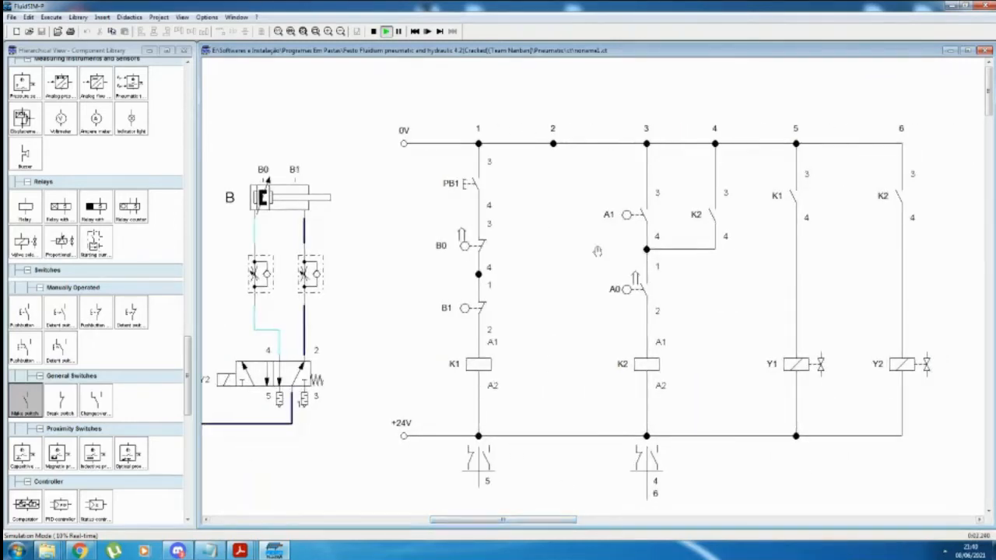
pyautogui.click(51, 18)
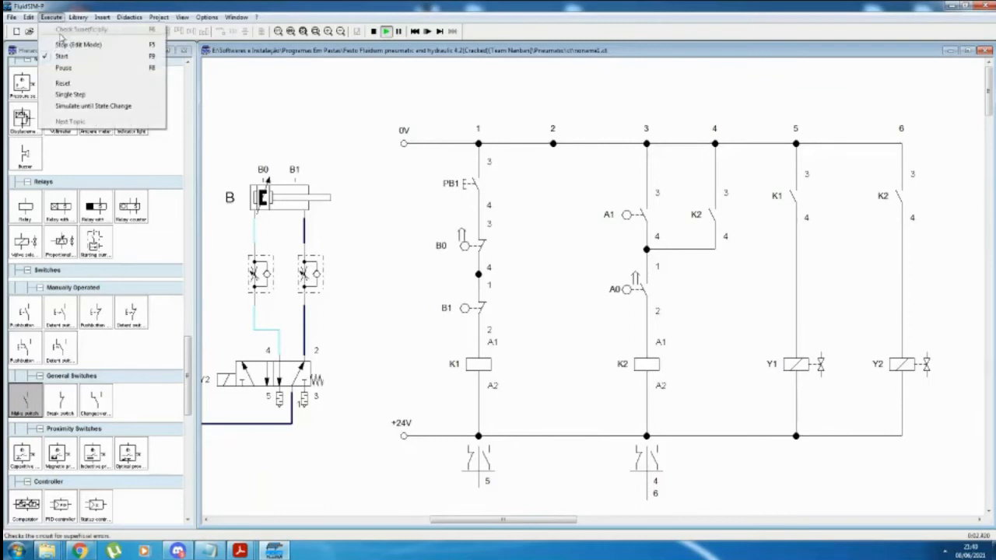
pyautogui.click(63, 42)
# Step: Place a copy of the rung 5 K1 make switch in rung 2 and connect it to the 0V line and the junction below B0
pyautogui.moveTo(797, 200)
pyautogui.mouseDown()
pyautogui.moveTo(789, 151)
pyautogui.moveTo(616, 314)
pyautogui.moveTo(525, 209)
pyautogui.moveTo(543, 207)
pyautogui.mouseUp()
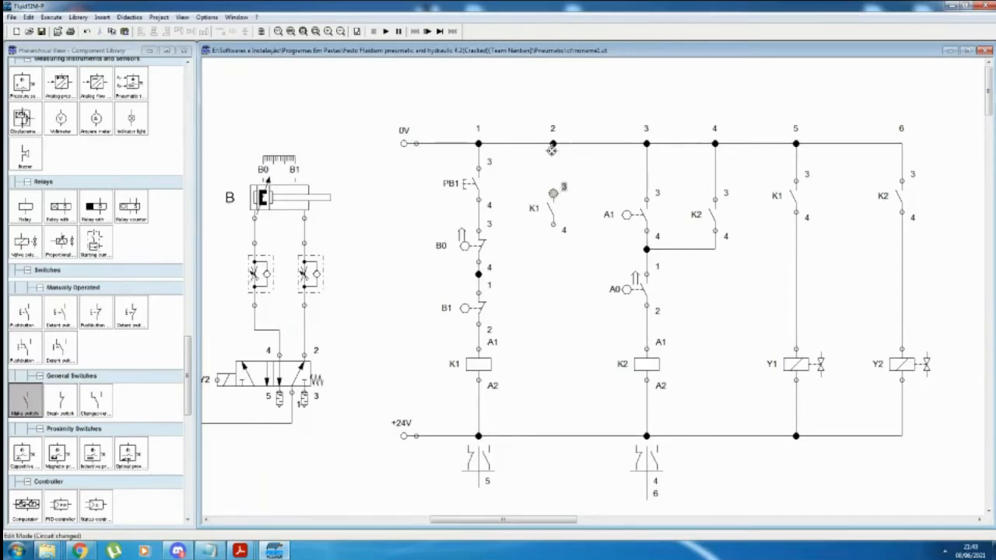
pyautogui.moveTo(553, 144); pyautogui.dragTo(552, 190)
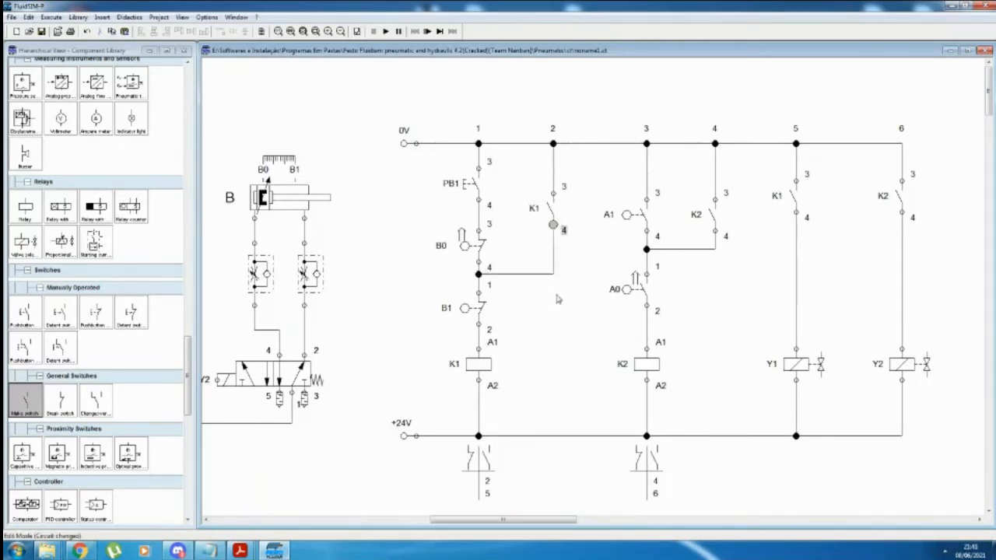
pyautogui.moveTo(478, 274); pyautogui.dragTo(553, 226)
# Step: Simulate the circuit with the K1 contact in rung 2, actuating PB1 and pausing to examine both cylinders and the energised rungs
pyautogui.click(53, 16)
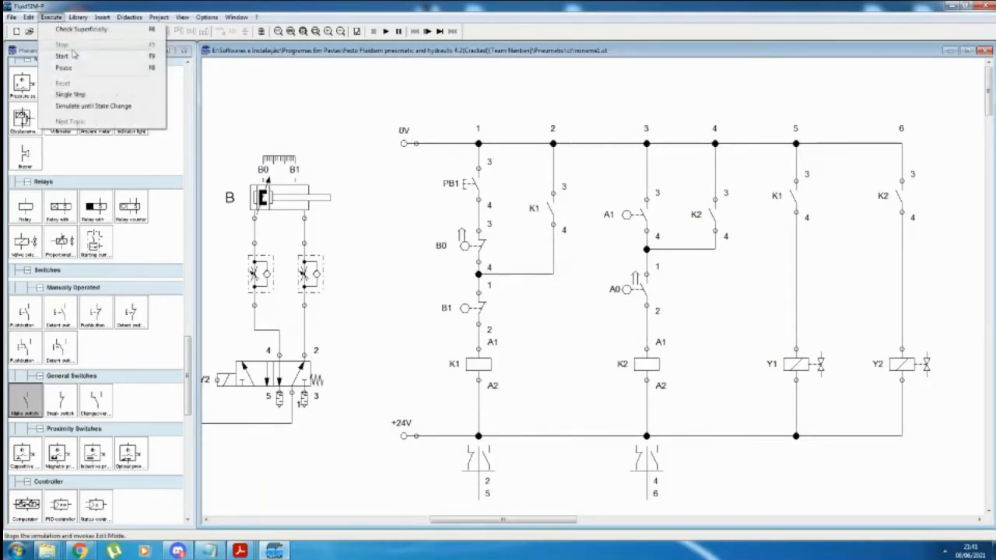
pyautogui.click(64, 57)
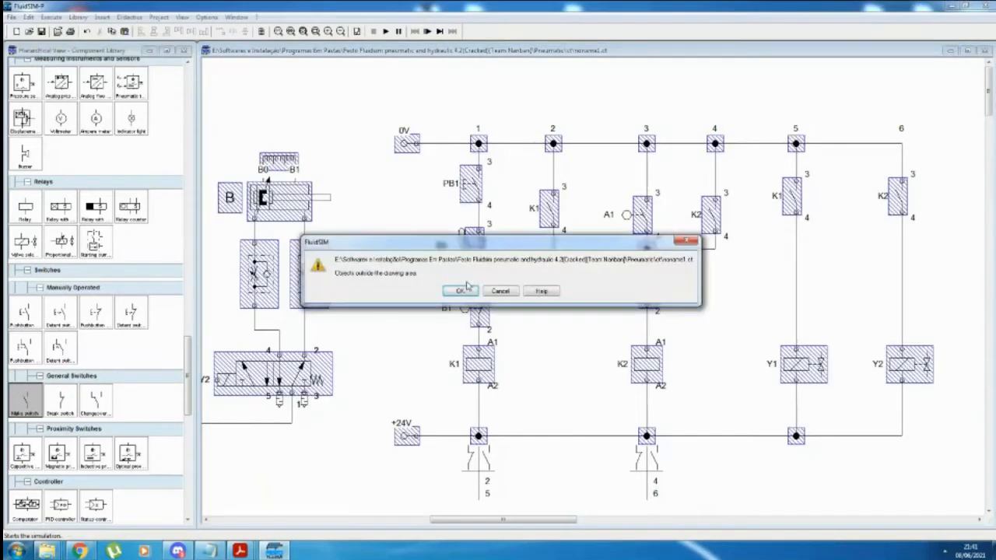
pyautogui.click(459, 294)
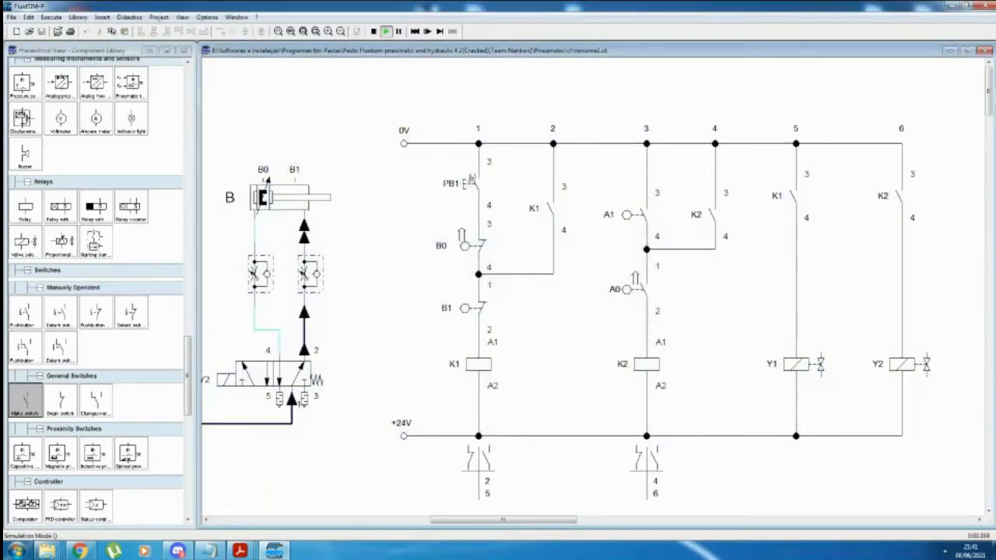
pyautogui.click(471, 181)
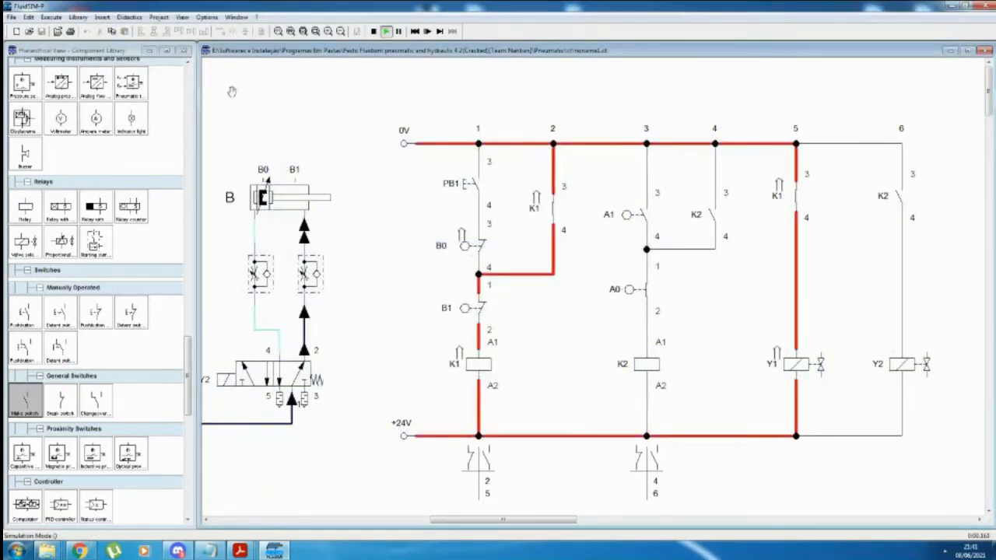
pyautogui.click(398, 31)
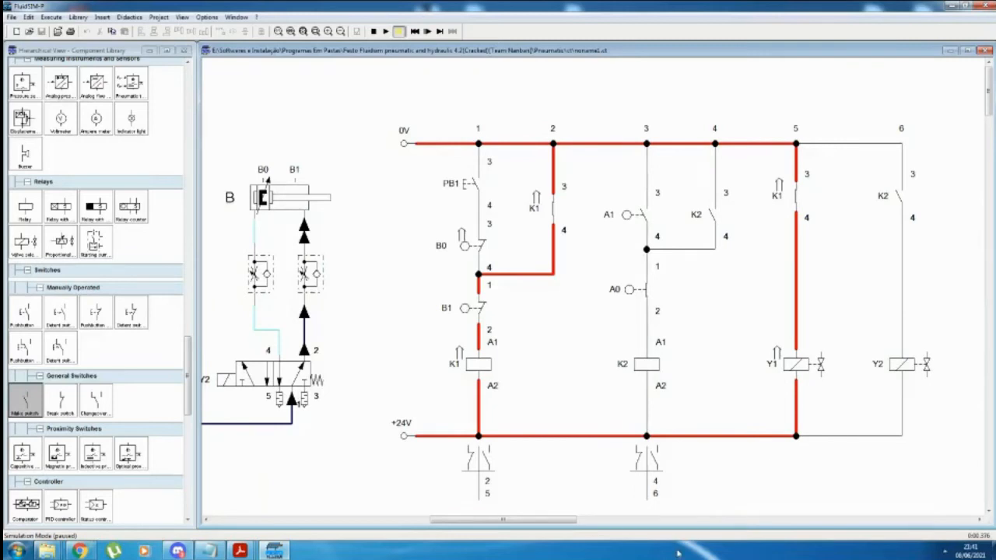
pyautogui.scroll(-1, 509, 448)
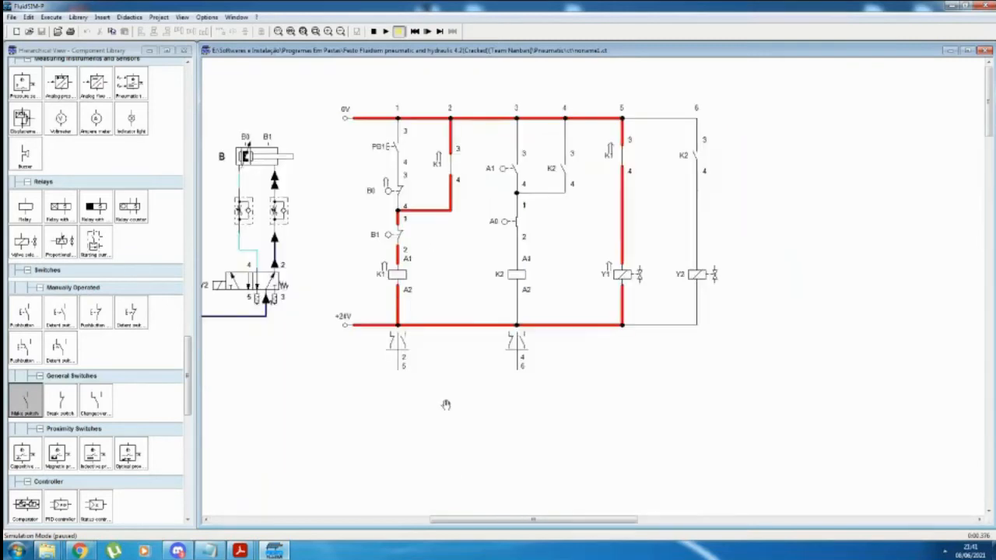
pyautogui.moveTo(500, 521); pyautogui.dragTo(446, 519)
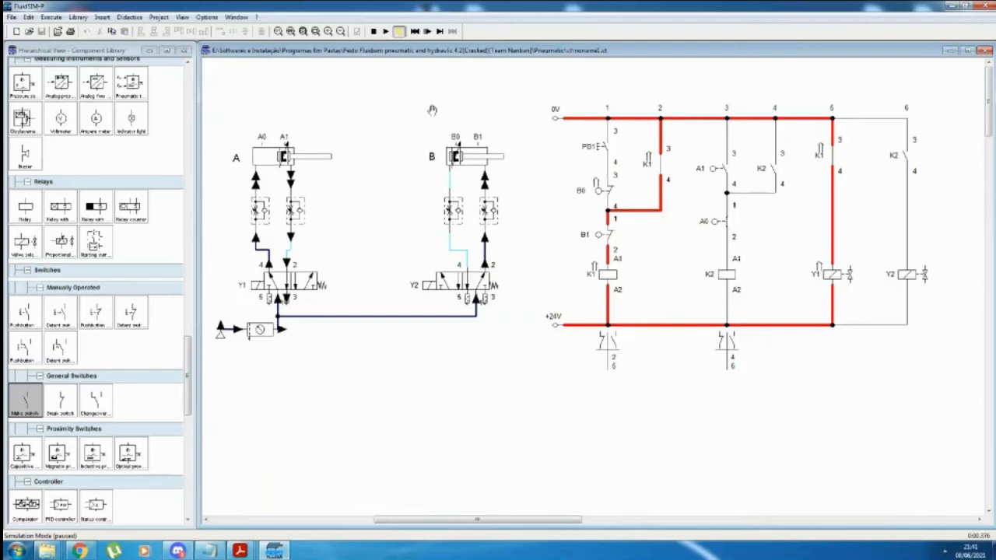
# Step: Restart the simulation from edit mode, actuate PB1 and pause to examine the K1 self-holding path that feeds Y1
pyautogui.click(50, 17)
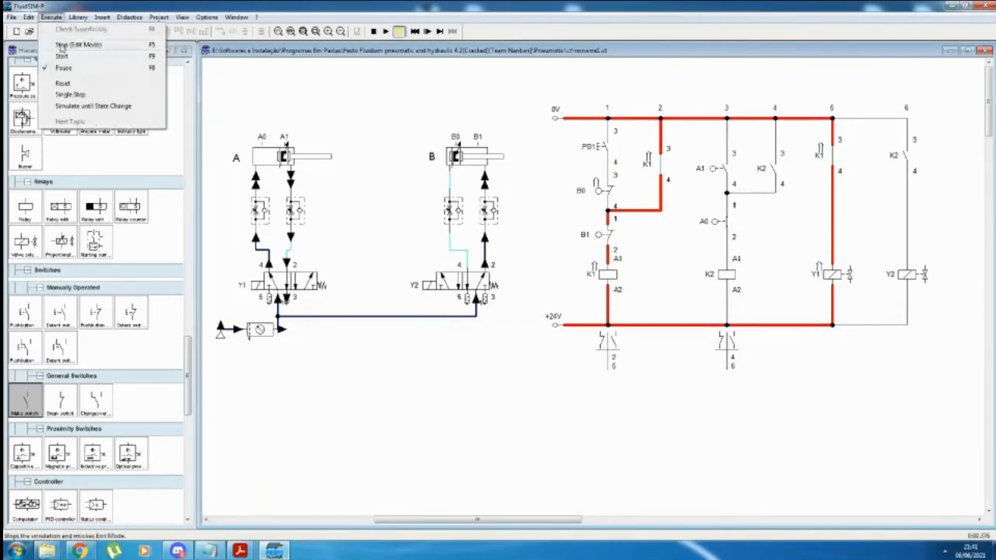
pyautogui.click(55, 29)
pyautogui.click(50, 17)
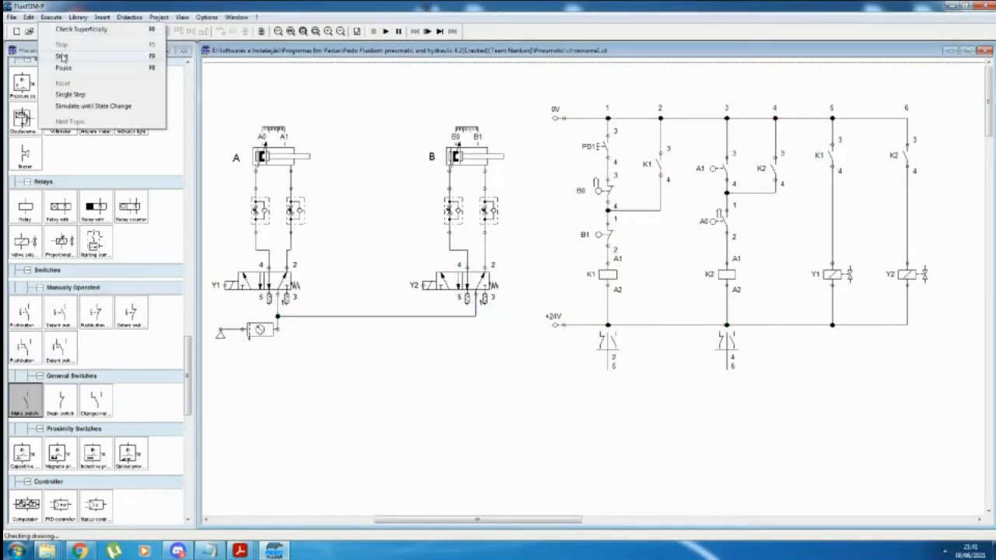
pyautogui.click(59, 43)
pyautogui.click(459, 295)
pyautogui.click(462, 294)
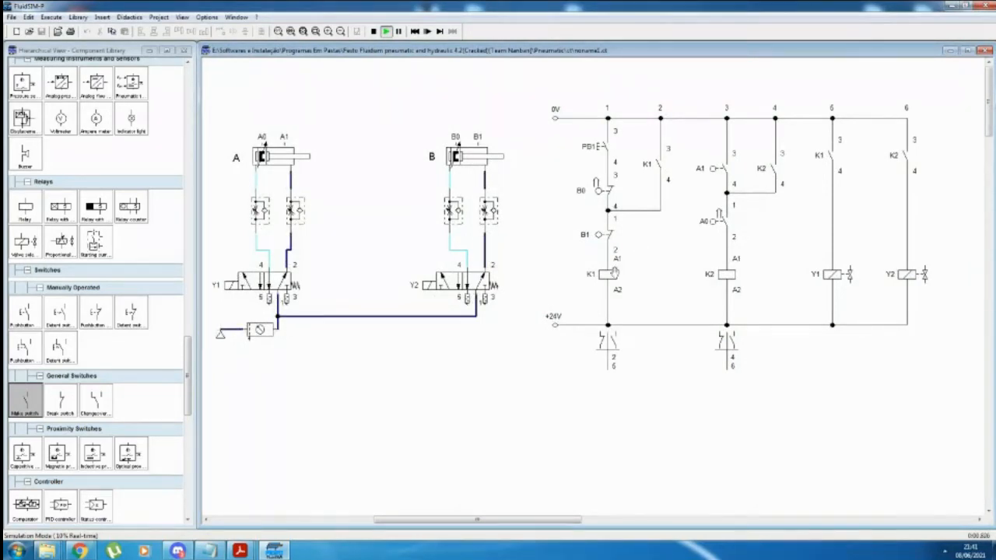
pyautogui.click(604, 142)
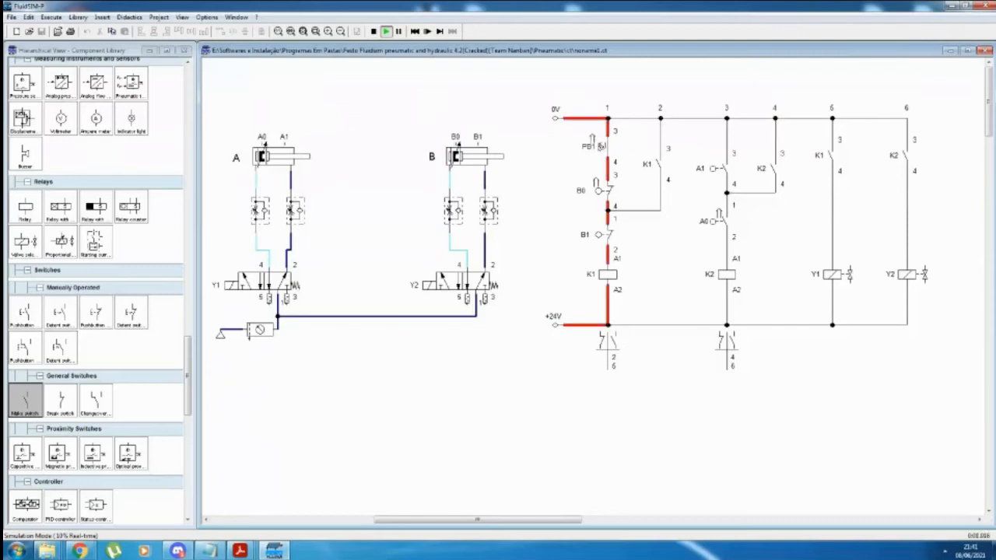
pyautogui.click(398, 31)
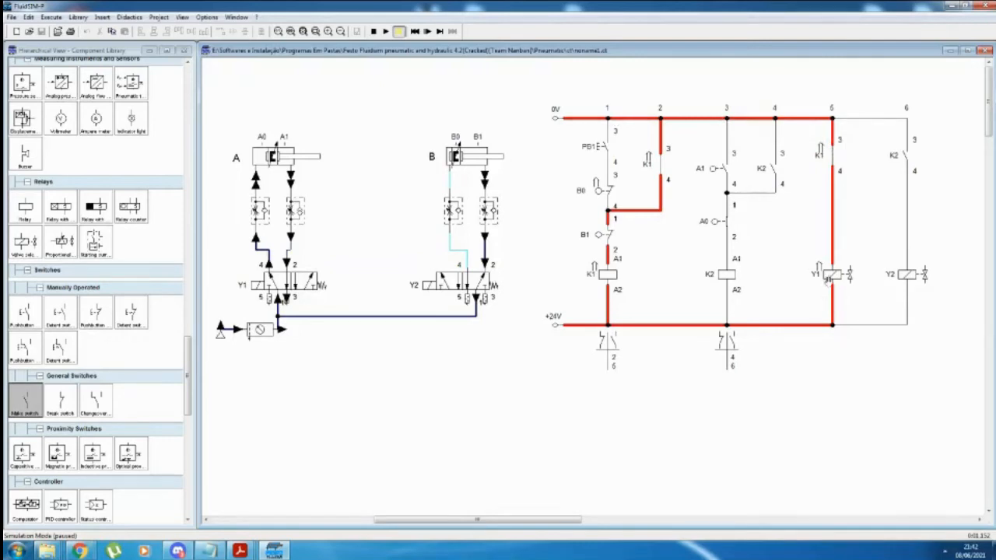
# Step: Run the rest of the cycle with pauses to examine the A1, B1 and K2 switching in the rungs, and return to edit mode
pyautogui.click(385, 31)
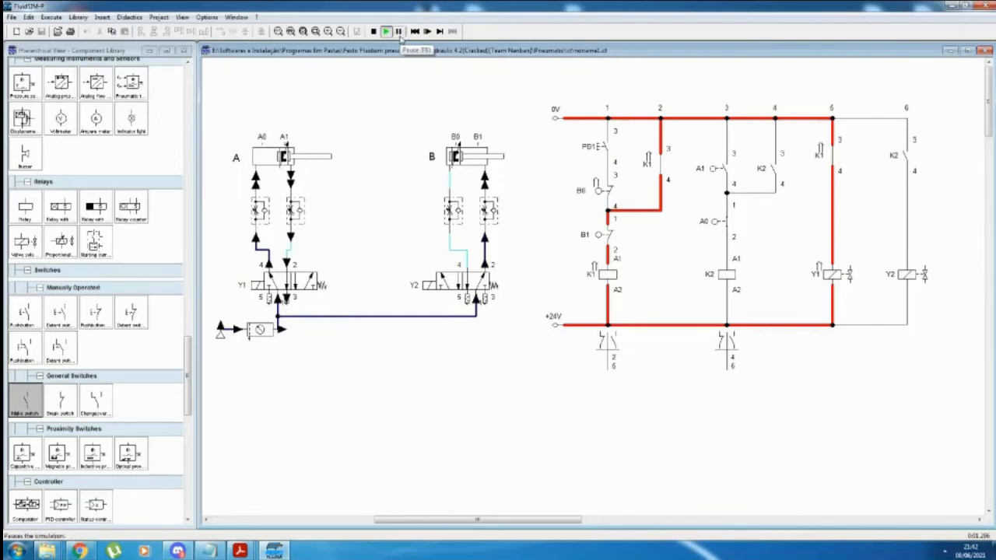
pyautogui.click(399, 32)
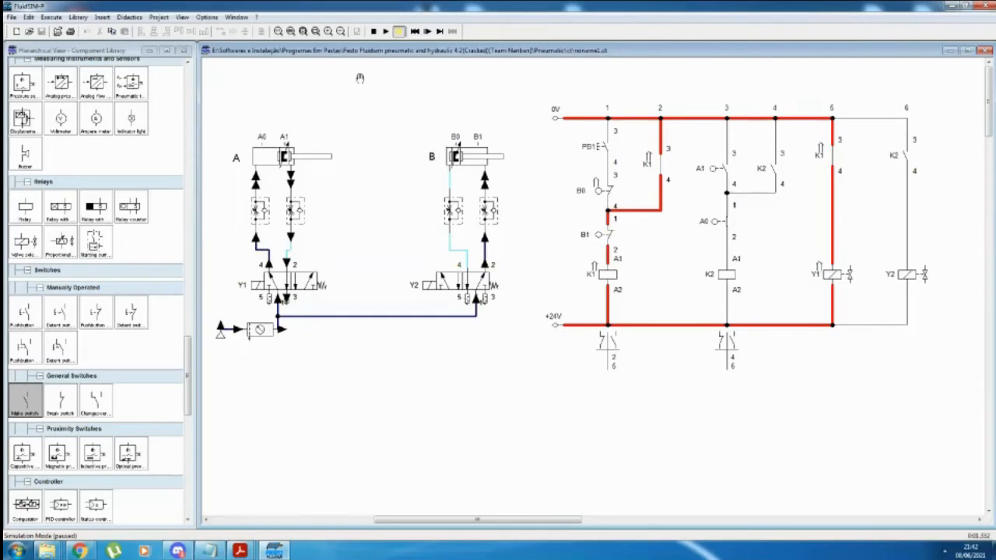
pyautogui.click(385, 31)
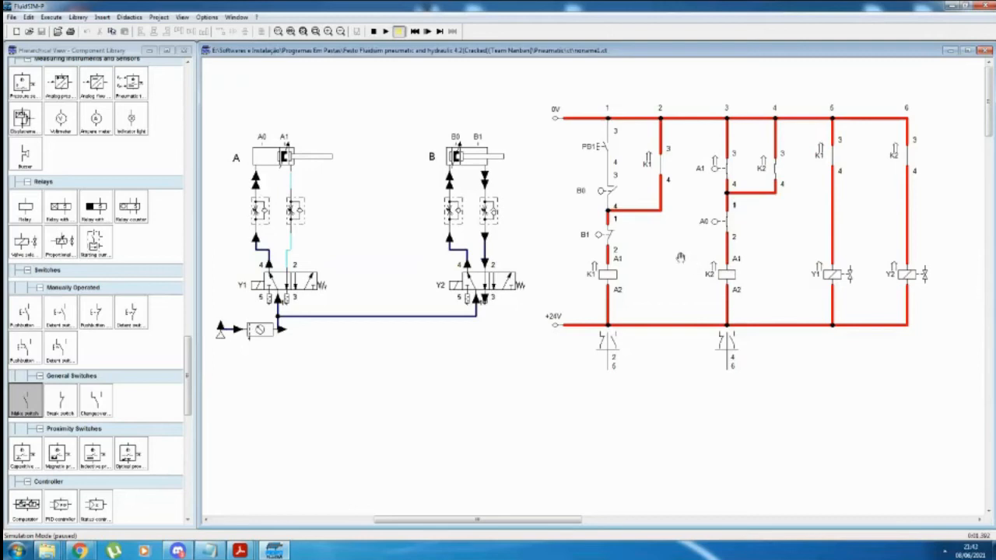
pyautogui.click(385, 32)
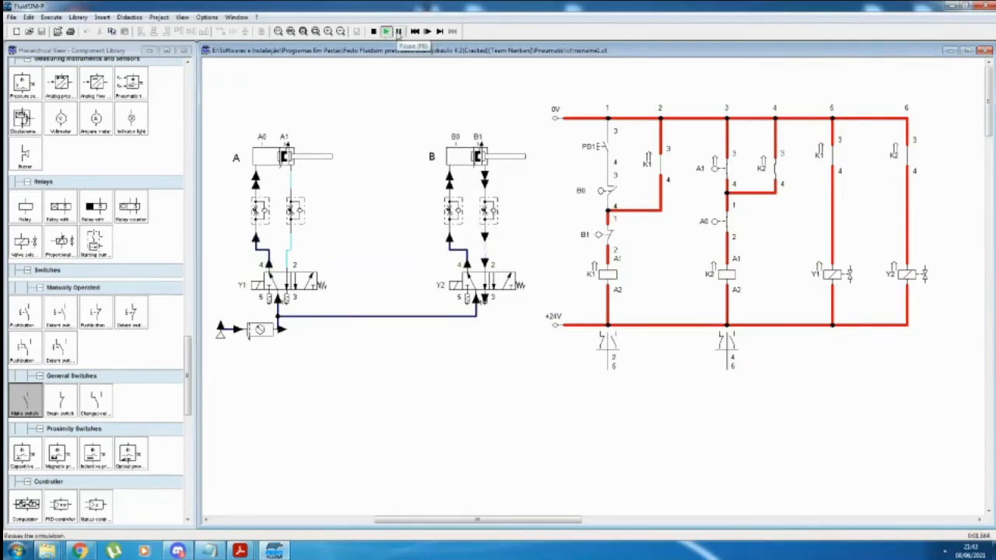
pyautogui.click(398, 32)
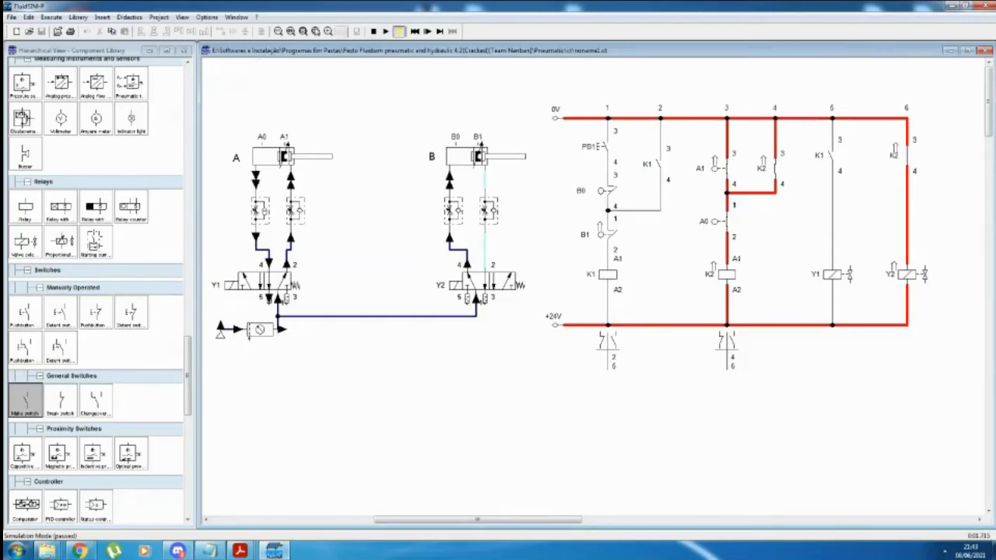
pyautogui.click(385, 32)
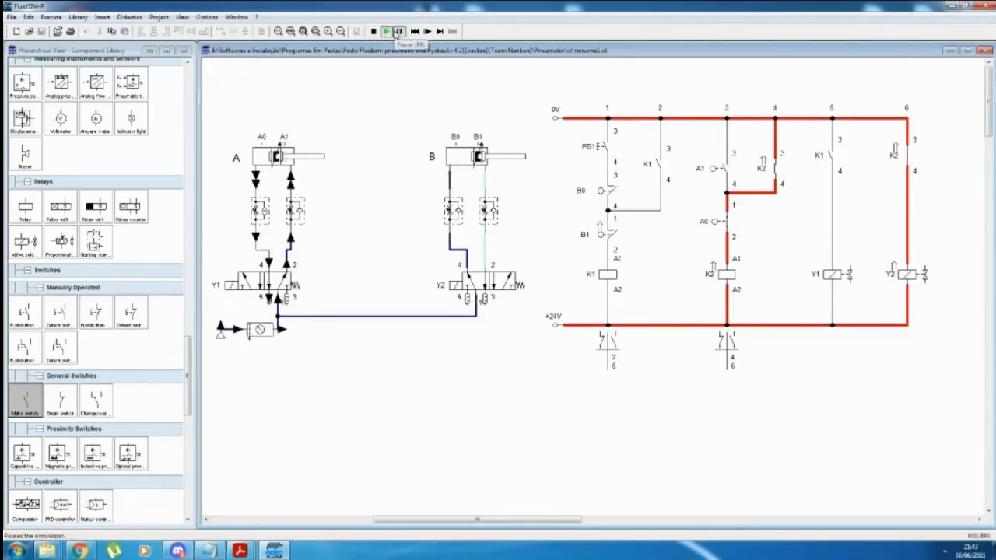
pyautogui.click(397, 32)
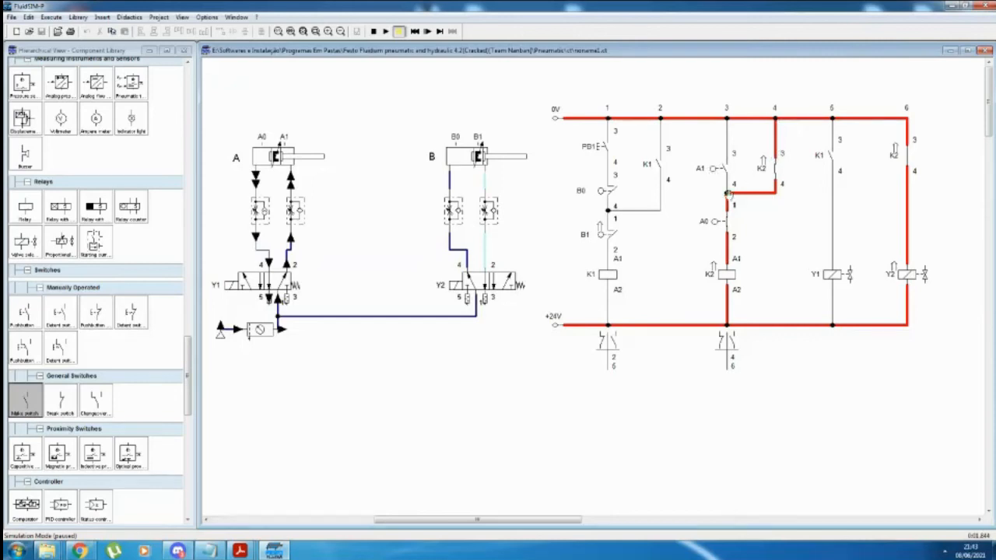
pyautogui.click(385, 32)
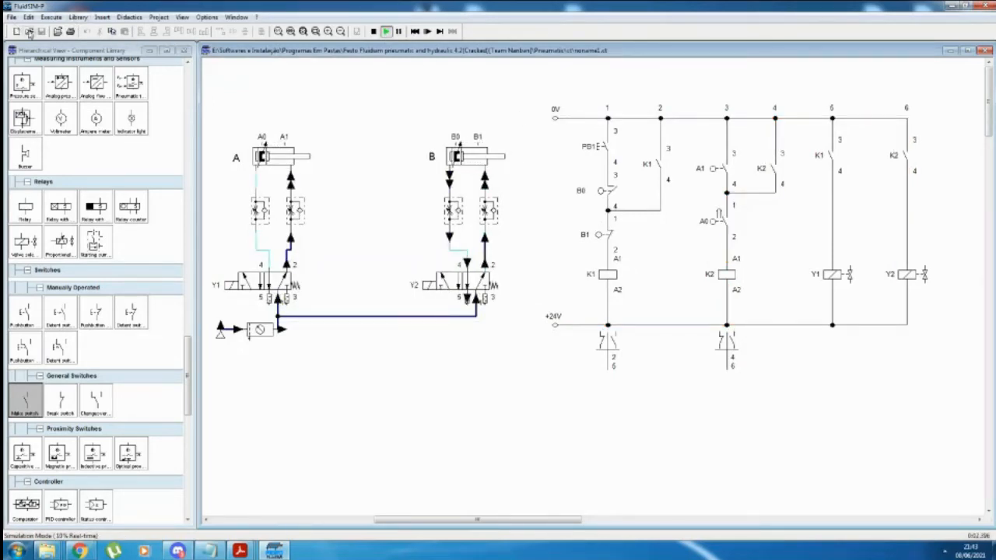
pyautogui.click(50, 17)
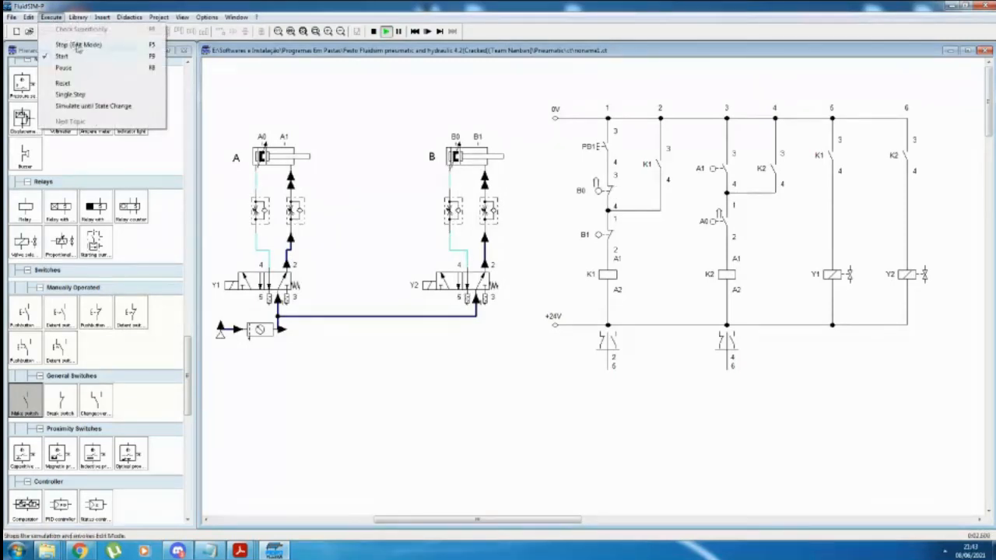
pyautogui.click(78, 45)
# Step: Delete the K2 make switch from rung 4, simulate the circuit without it by actuating PB1, and return to edit mode
pyautogui.click(771, 170)
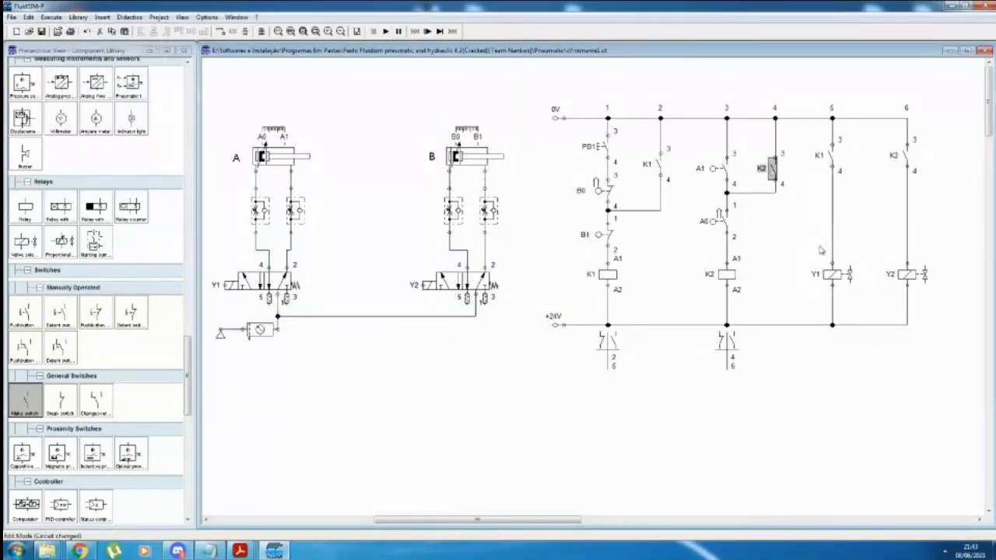
pyautogui.press('Delete')
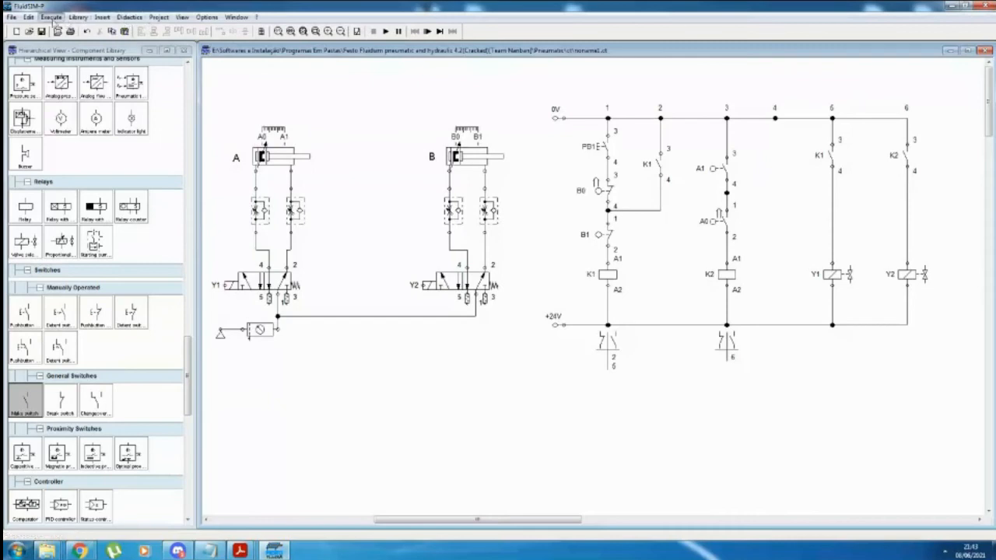
pyautogui.click(51, 17)
pyautogui.click(74, 56)
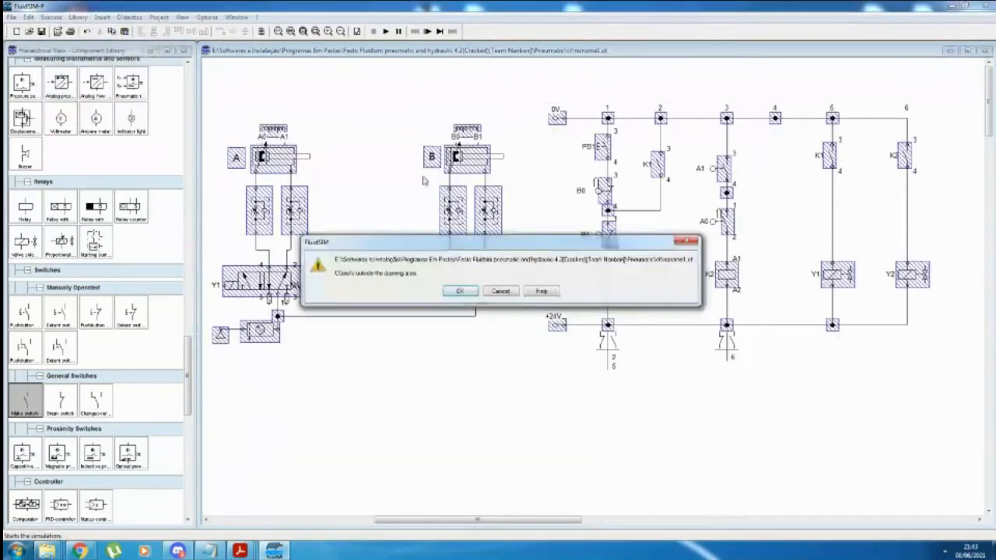
pyautogui.click(459, 293)
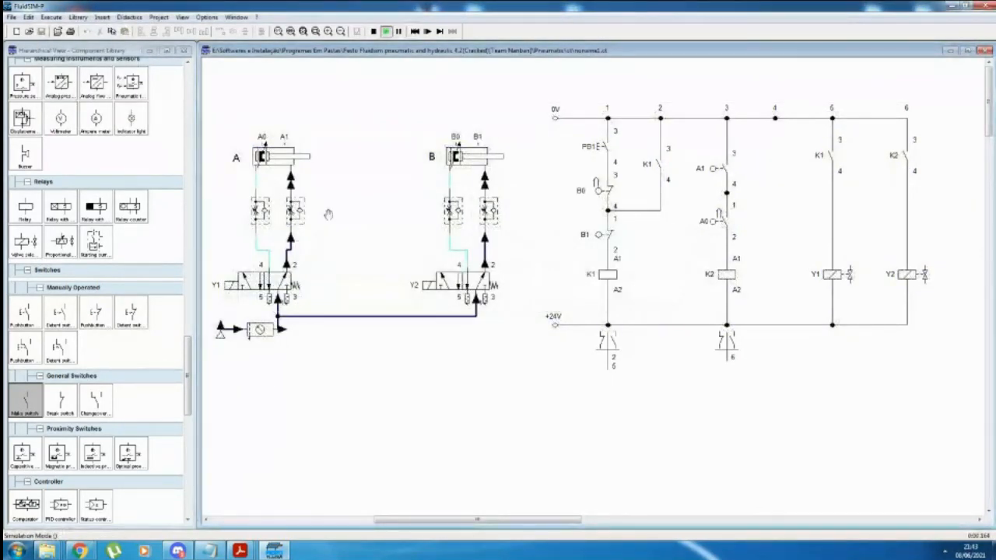
pyautogui.click(596, 146)
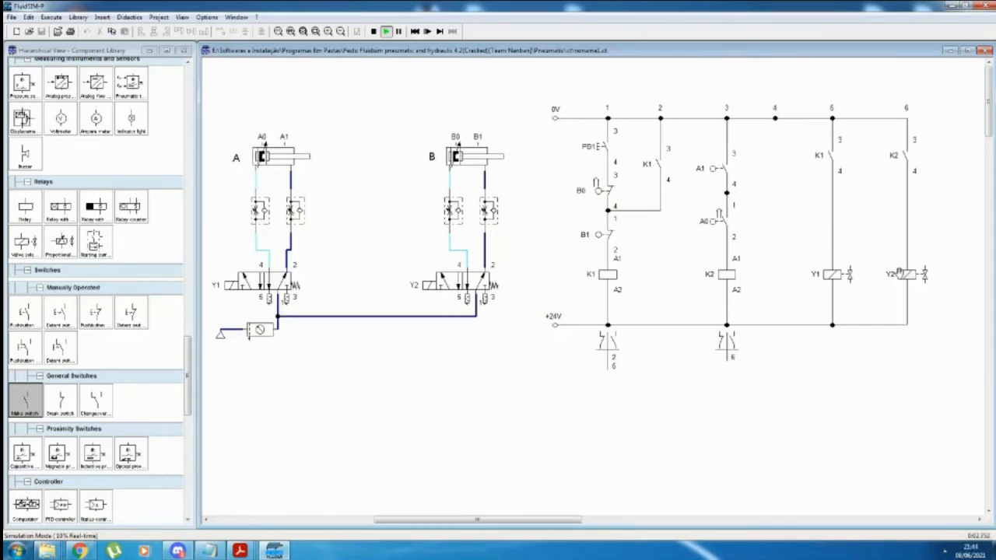
pyautogui.click(52, 17)
pyautogui.click(67, 41)
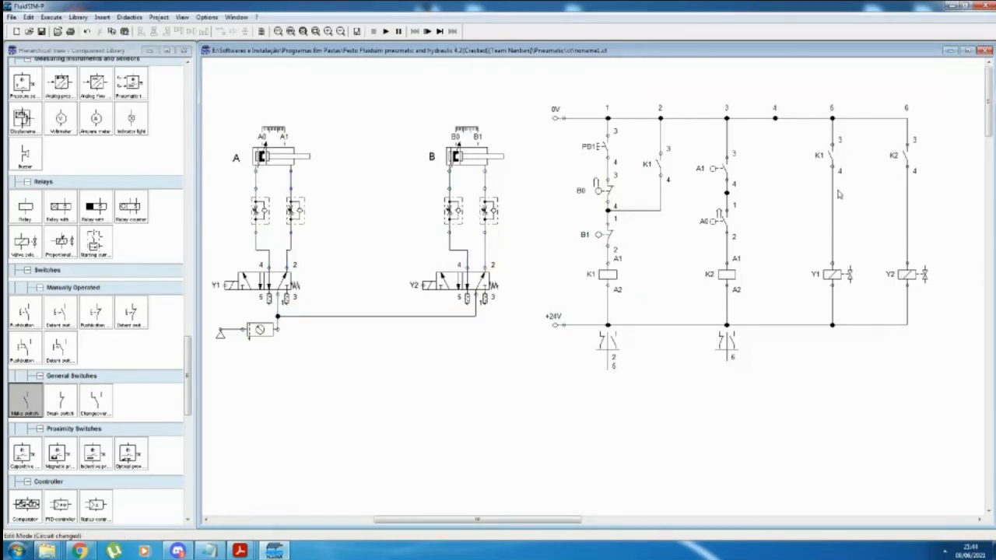
# Step: Place a copy of the rung 6 K2 make switch in rung 4 and connect it to the 0V line and the junction below A1
pyautogui.click(896, 160)
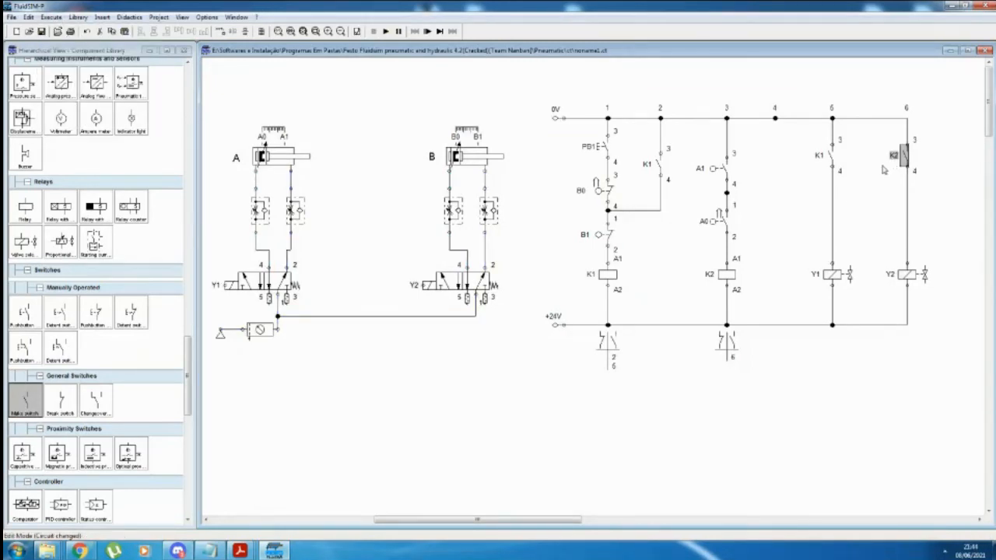
pyautogui.hotkey('ctrl', 'v')
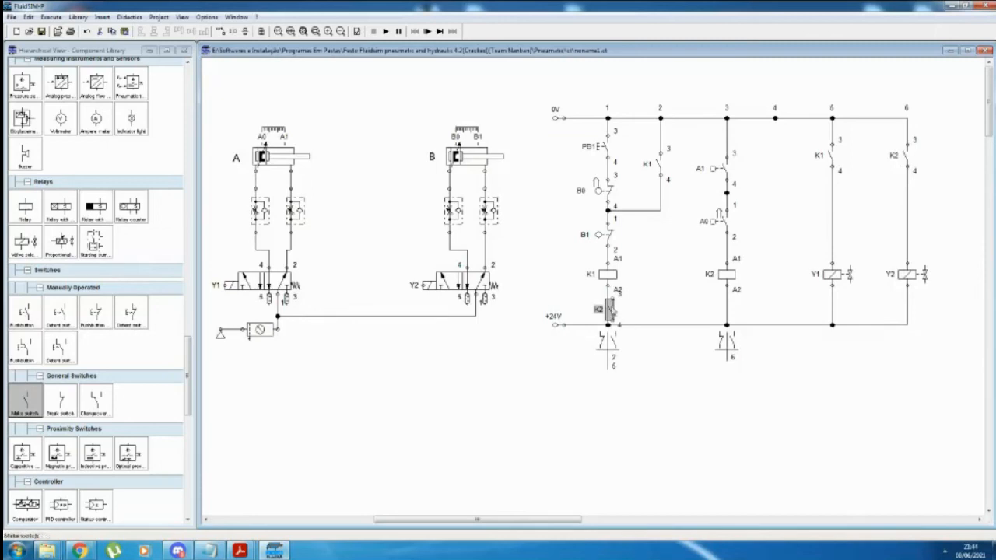
pyautogui.moveTo(611, 311); pyautogui.dragTo(726, 191)
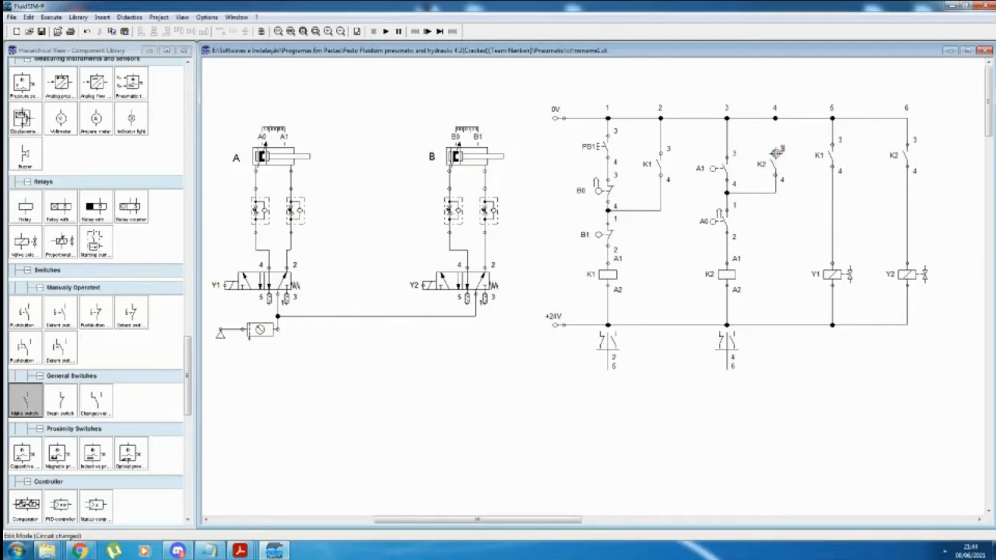
pyautogui.moveTo(776, 151); pyautogui.dragTo(774, 118)
# Step: Simulate the circuit with the K2 contact in rung 4, actuating PB1 and pausing to examine the K2 self-holding path through A0
pyautogui.click(51, 17)
pyautogui.click(70, 53)
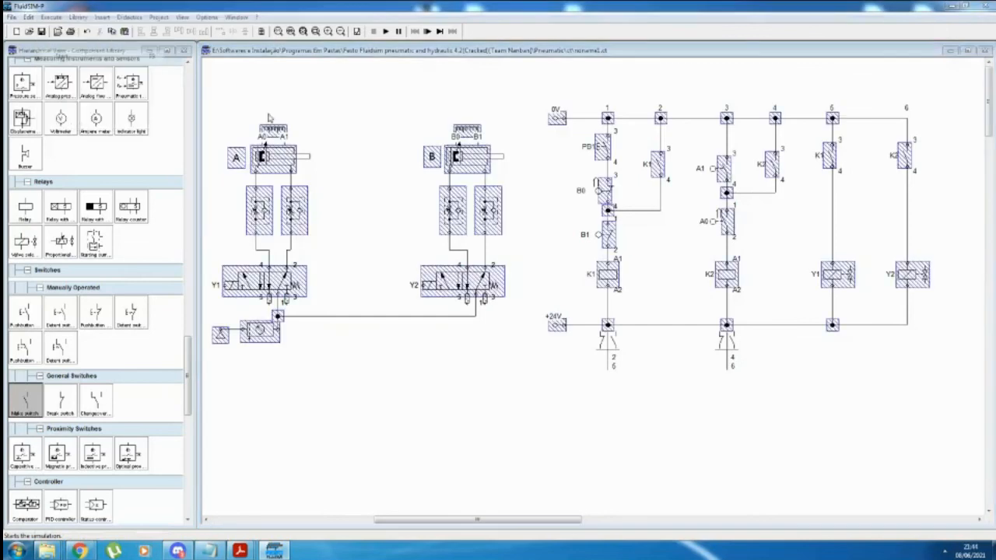
pyautogui.click(459, 292)
pyautogui.click(459, 293)
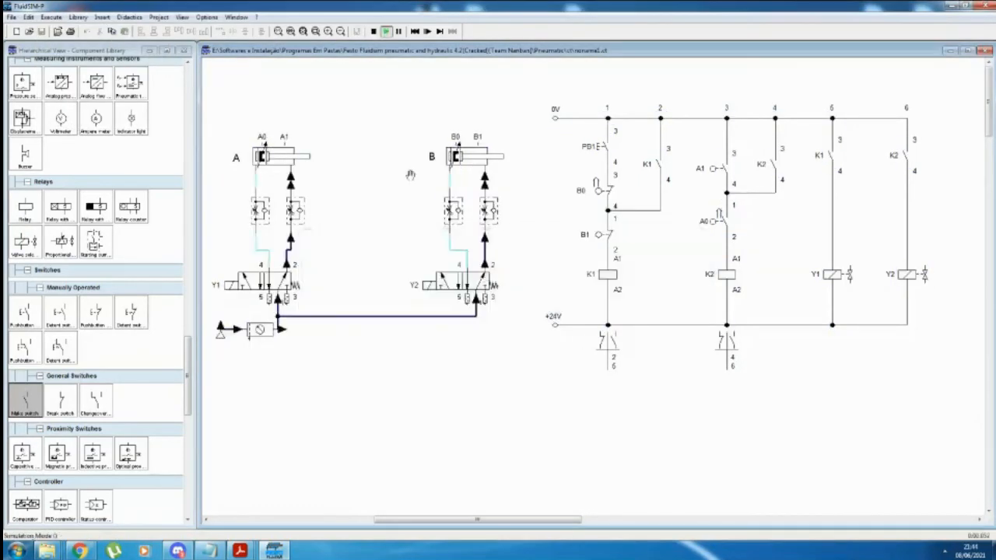
pyautogui.click(603, 148)
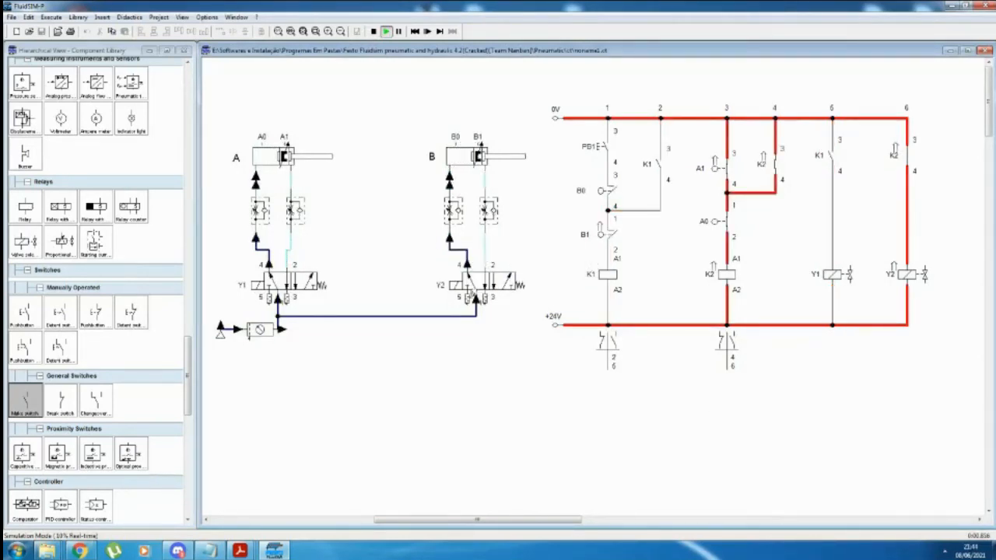
pyautogui.click(398, 31)
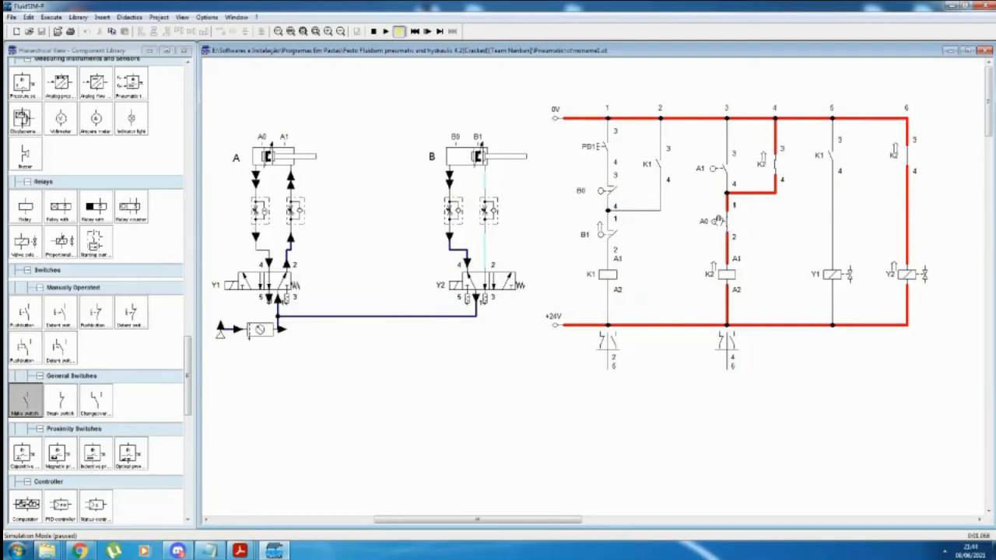
# Step: Resume the simulation to finish the cycle and manually actuate cylinder A's Y1 directional valve
pyautogui.click(386, 32)
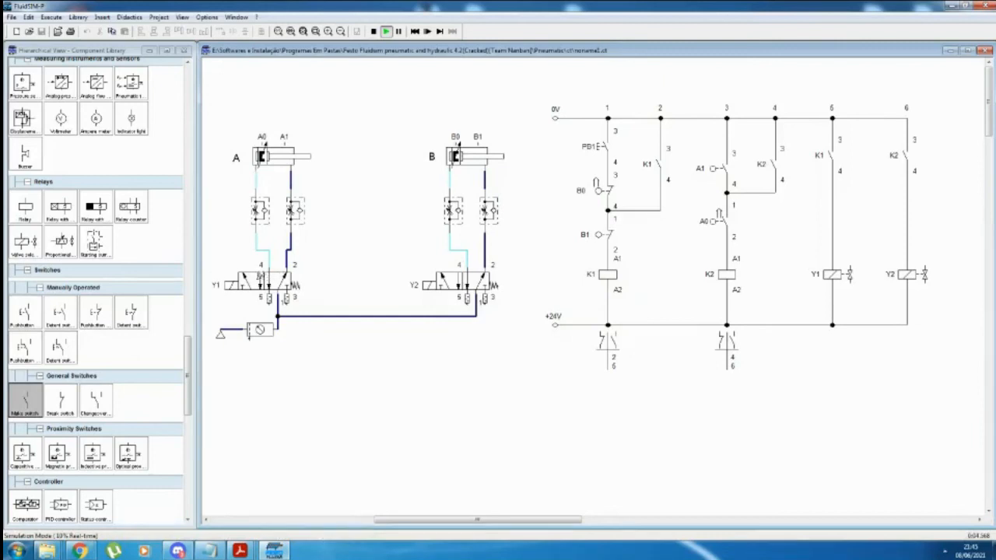
pyautogui.click(261, 277)
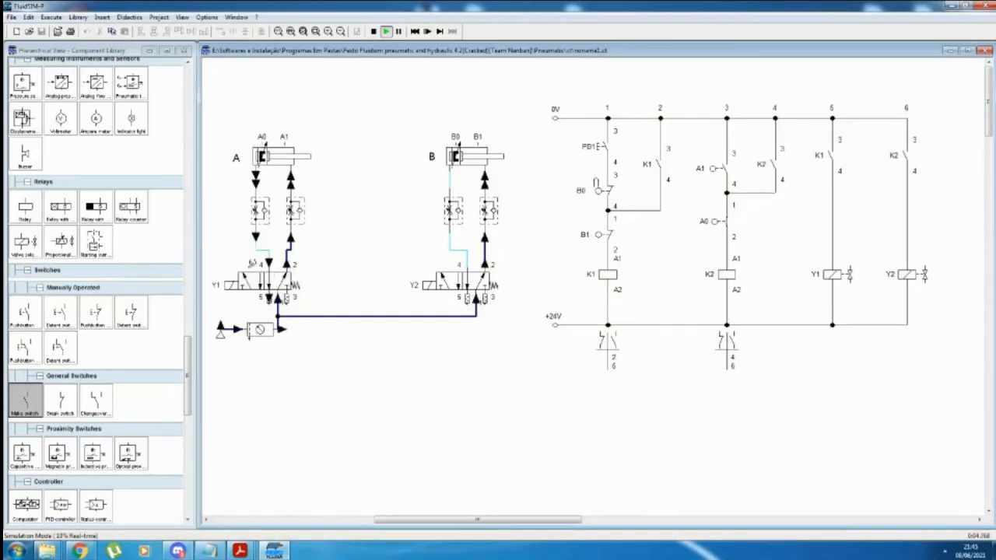